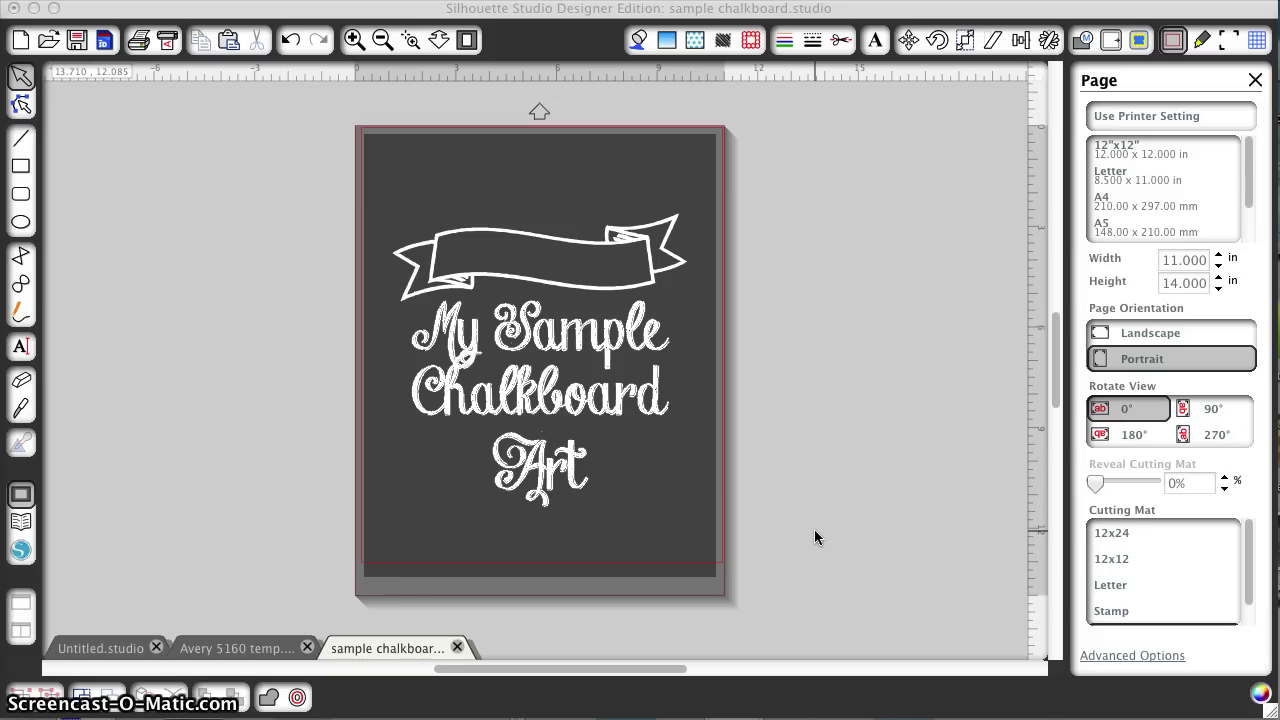
Review the 11 x 14 portrait page settings, glancing at Advanced Options and returning to the basic settings
{"action": "left_click", "coordinate": [755, 476]}
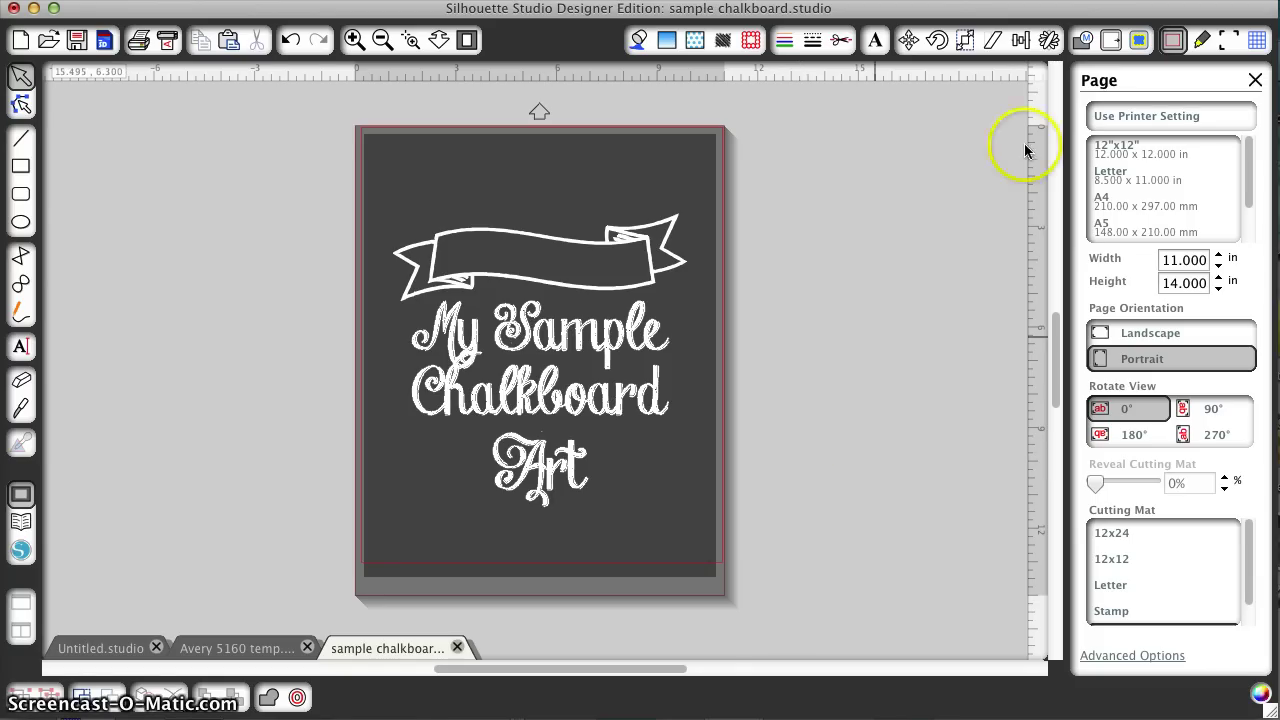
{"action": "left_click", "coordinate": [1175, 40]}
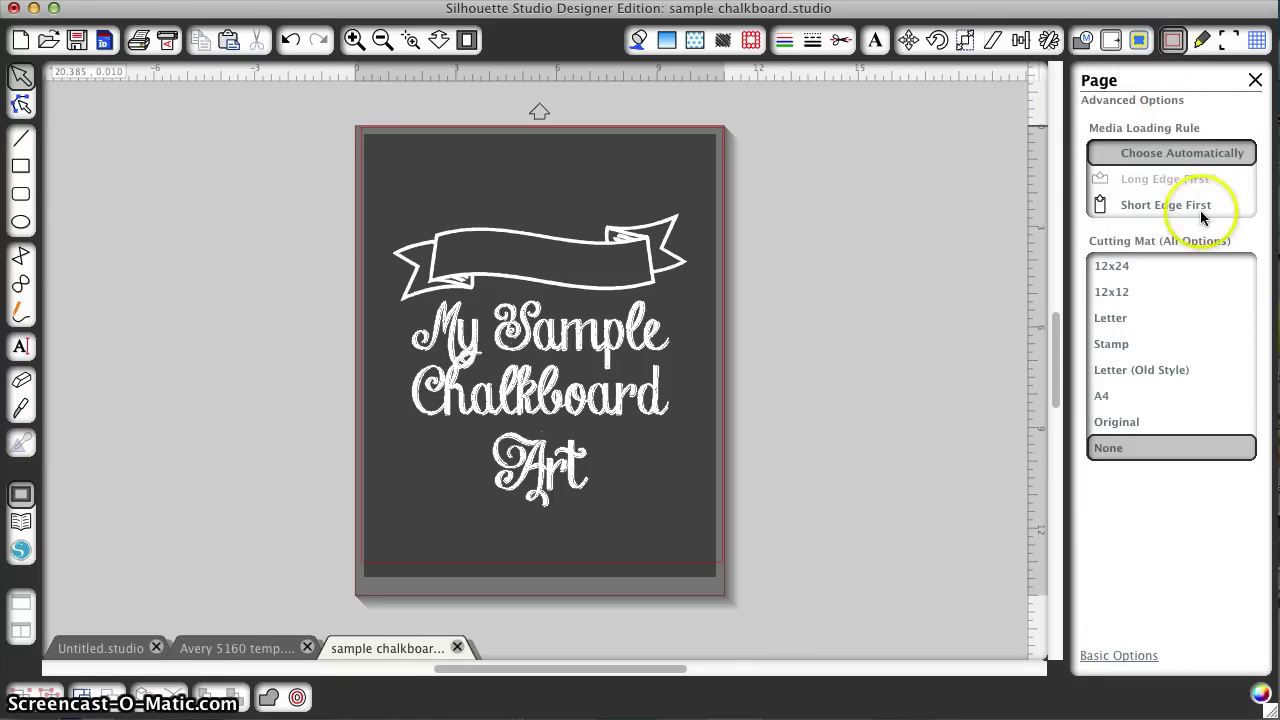
{"action": "left_click", "coordinate": [1172, 38]}
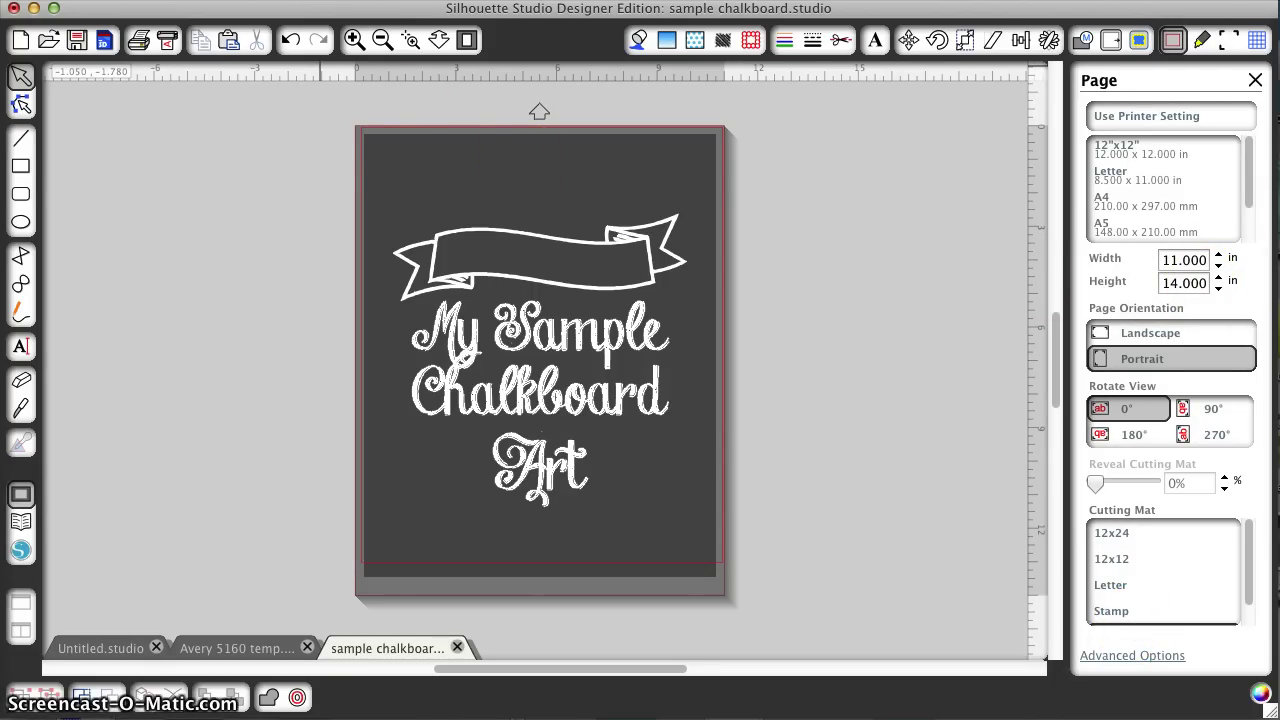
Go to Page Setup's paper size list and choose Manage Custom Sizes…
{"action": "left_click", "coordinate": [205, 0]}
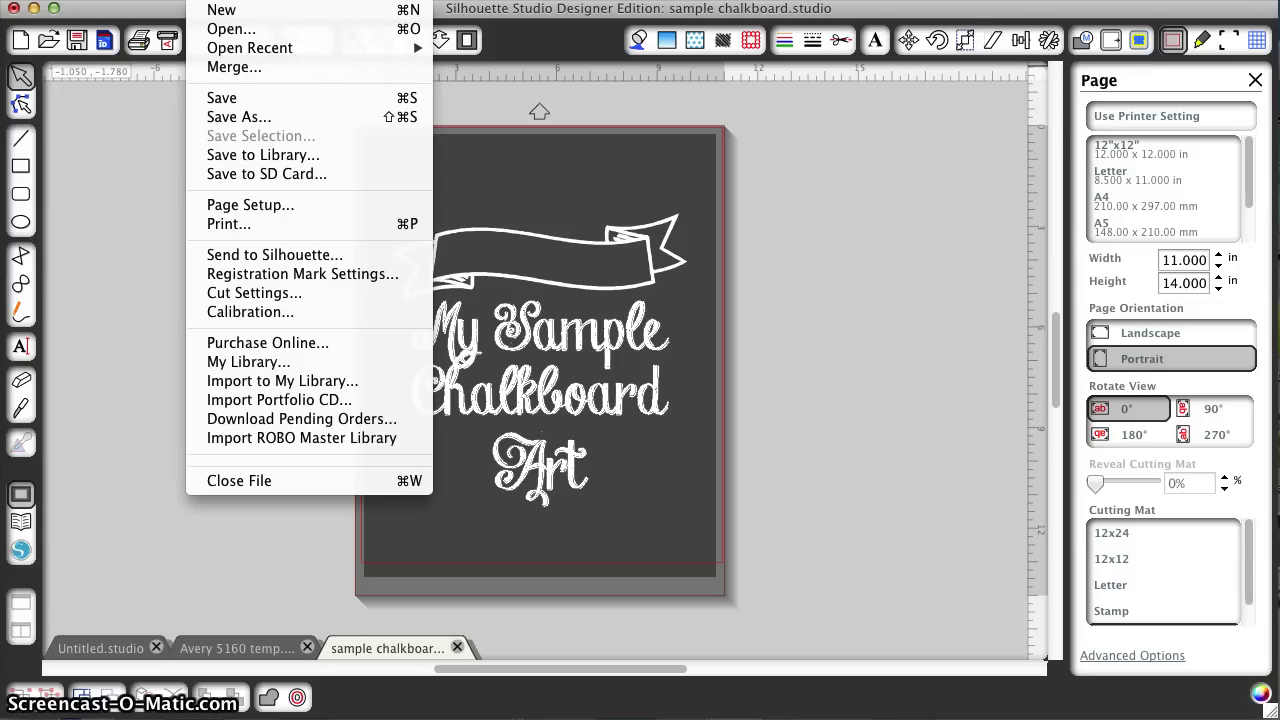
{"action": "left_click", "coordinate": [321, 214]}
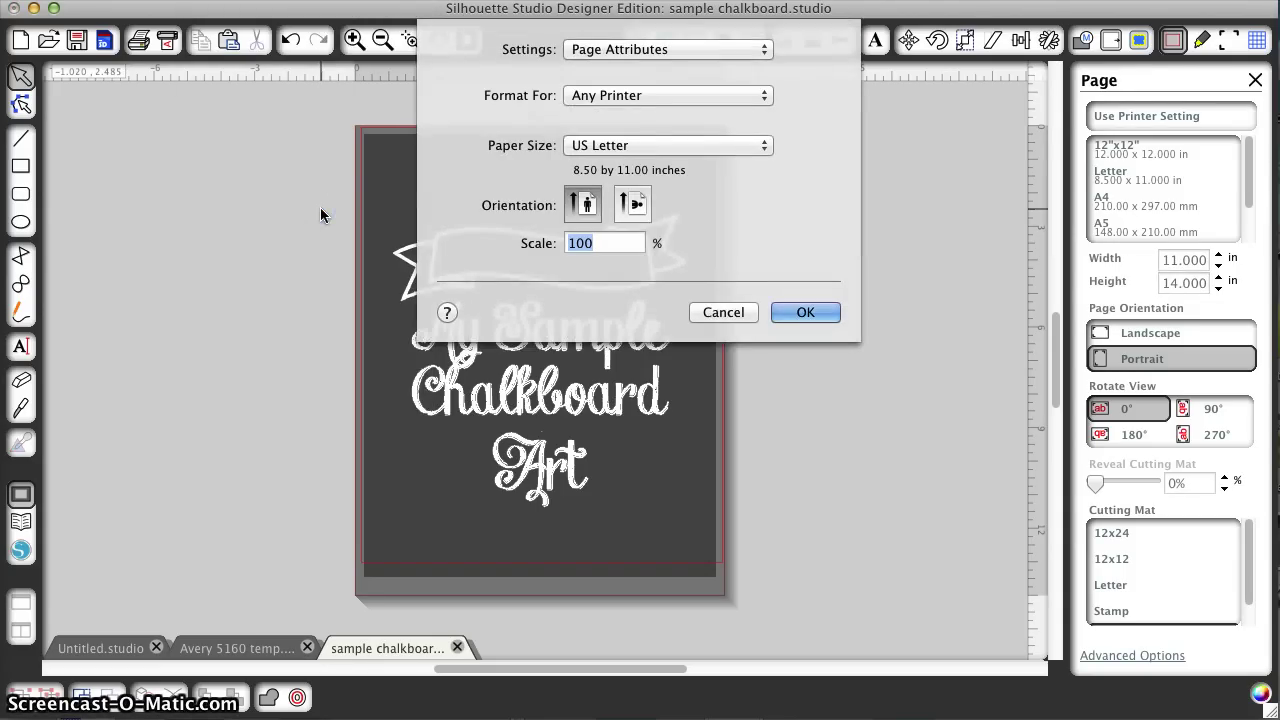
{"action": "left_click", "coordinate": [672, 146]}
{"action": "scroll", "coordinate": [674, 146], "scroll_direction": "up", "scroll_amount": 3}
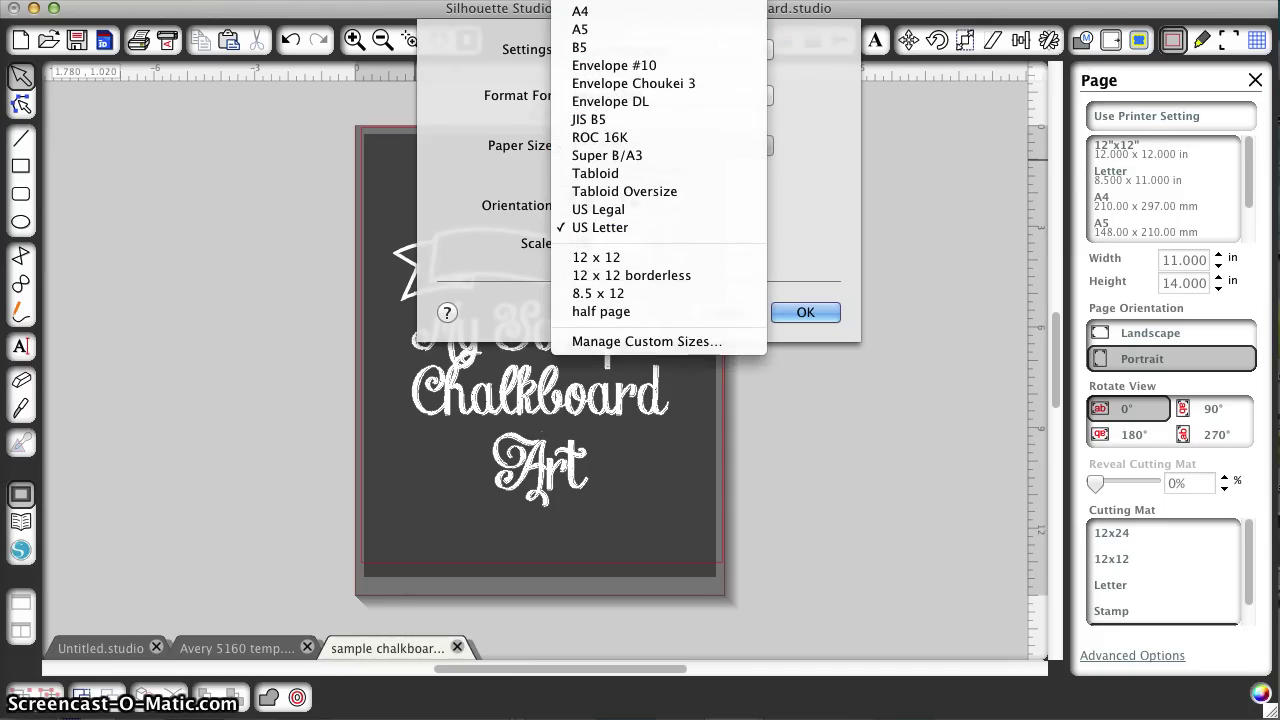
{"action": "left_click", "coordinate": [700, 342]}
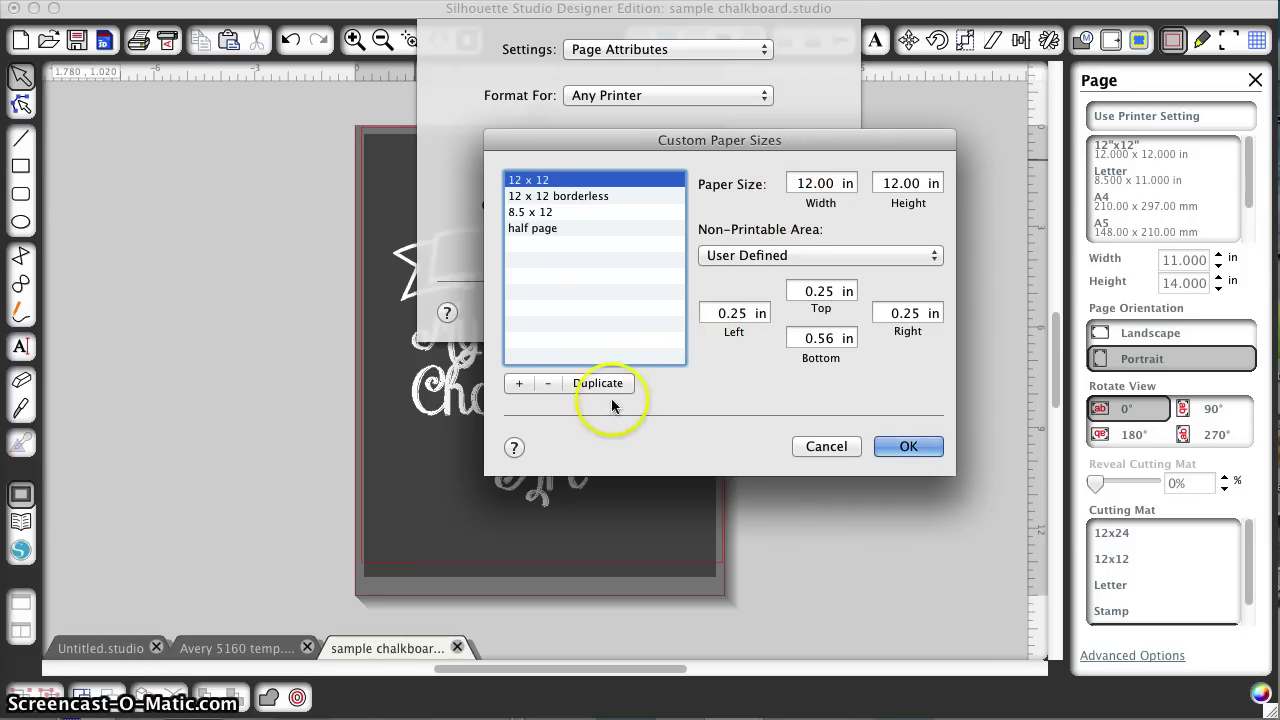
Add a custom paper size 11 wide by 14 high and name it '11 x 14'
{"action": "left_click", "coordinate": [518, 385]}
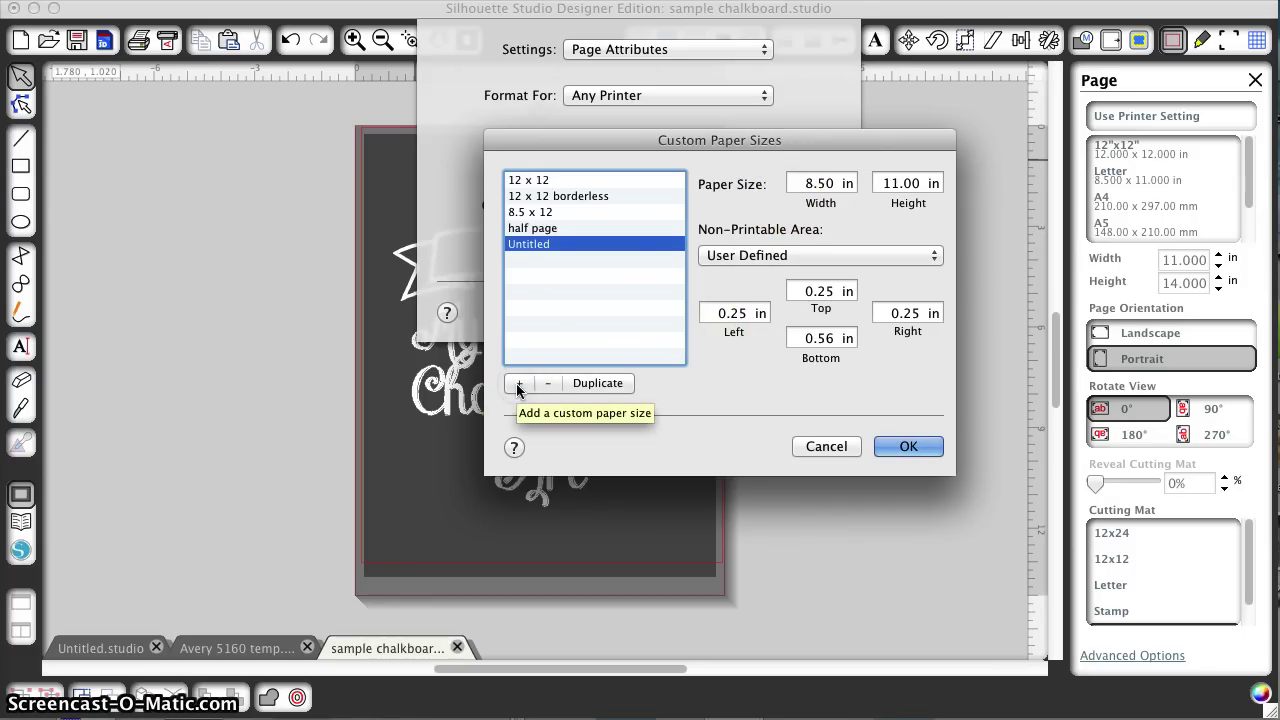
{"action": "left_click", "coordinate": [828, 182]}
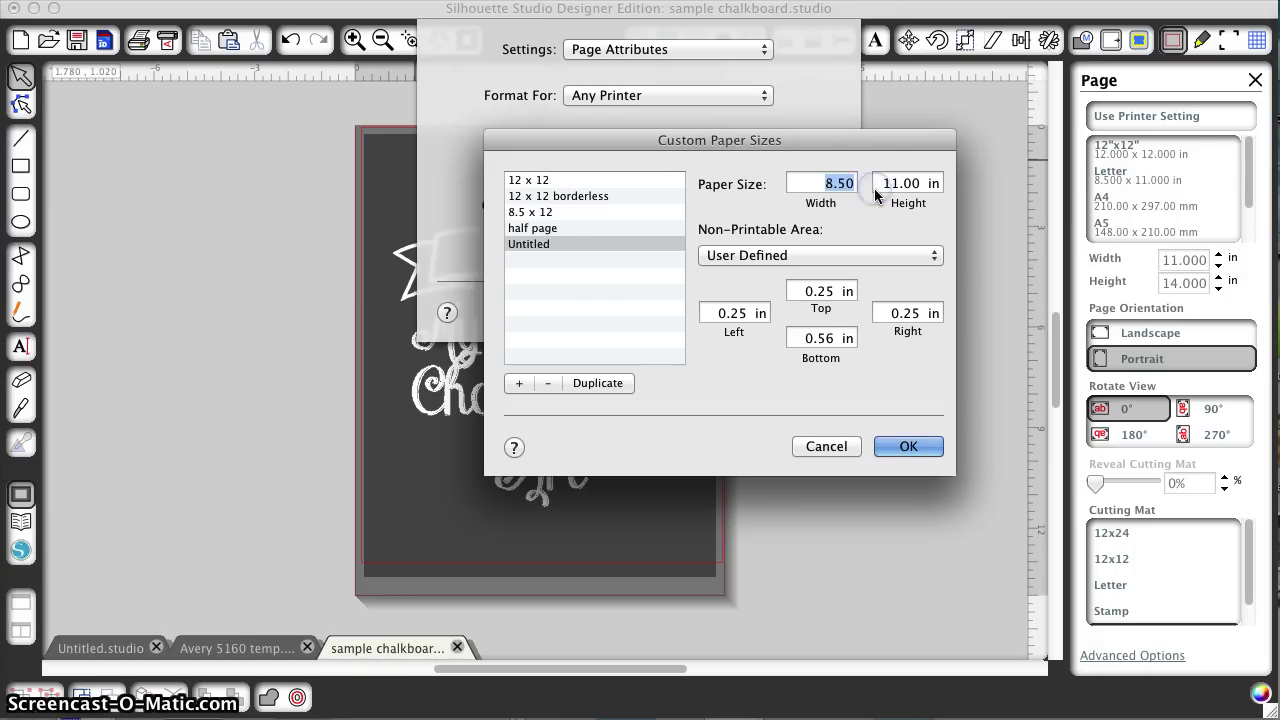
{"action": "left_click", "coordinate": [905, 183]}
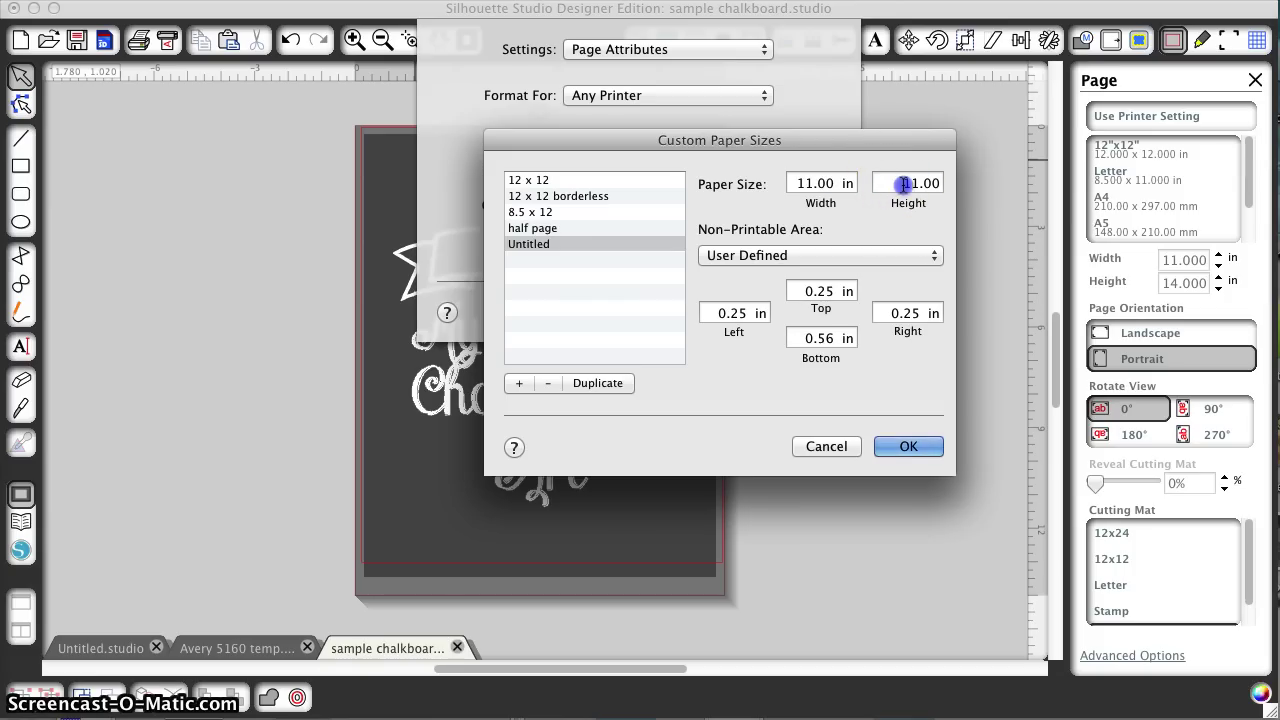
{"action": "double_click", "coordinate": [922, 183]}
{"action": "left_click", "coordinate": [550, 244]}
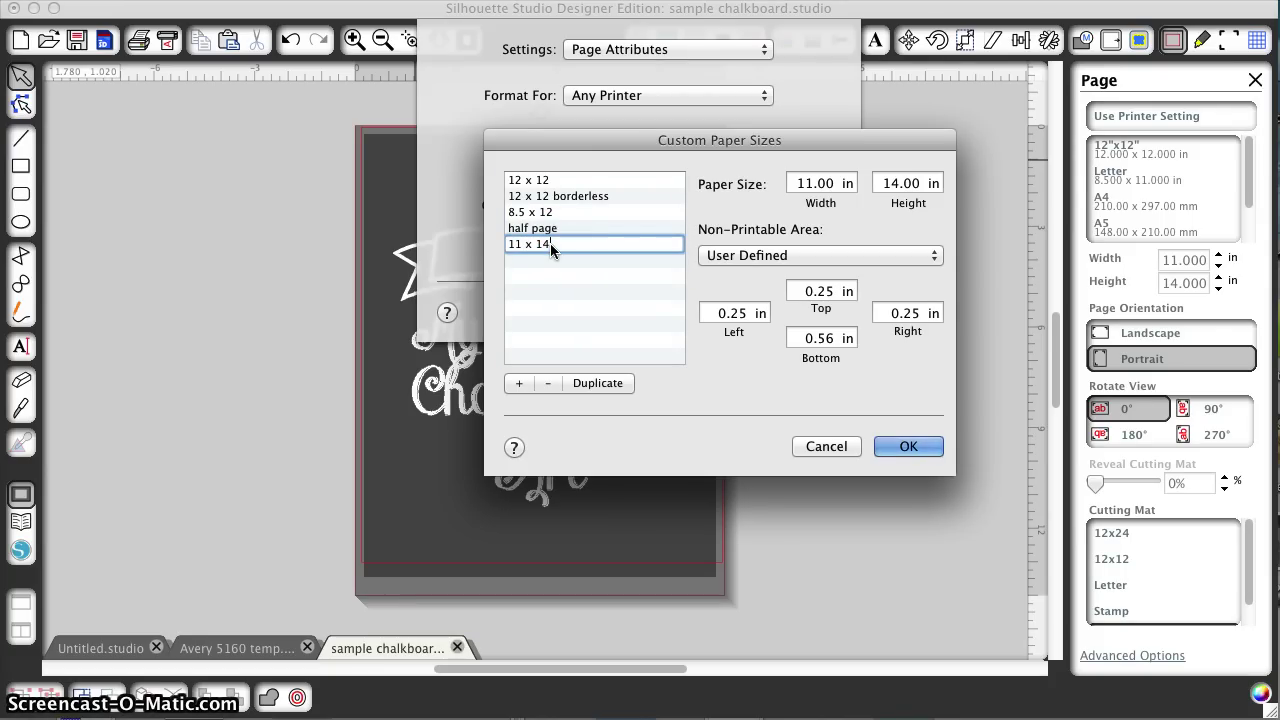
{"action": "left_click", "coordinate": [556, 268]}
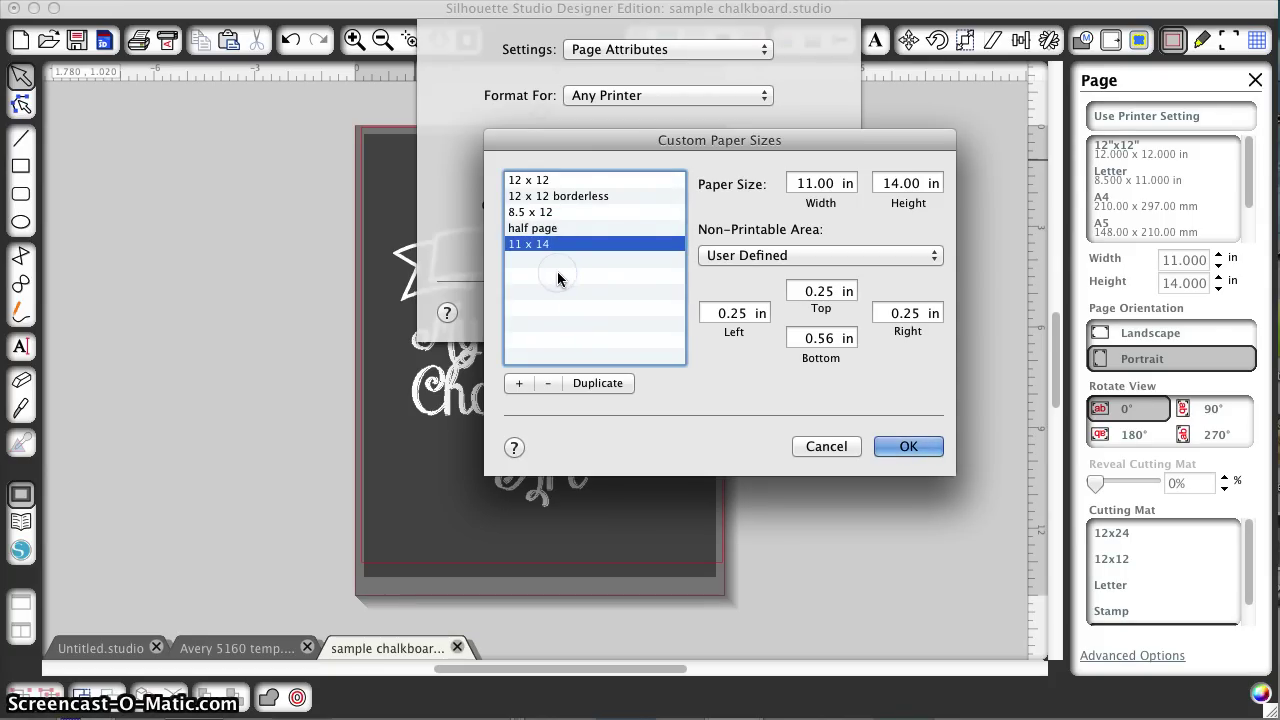
Set the top, bottom, left and right margins to 0, save the size, and apply it in Page Setup
{"action": "left_click", "coordinate": [893, 447]}
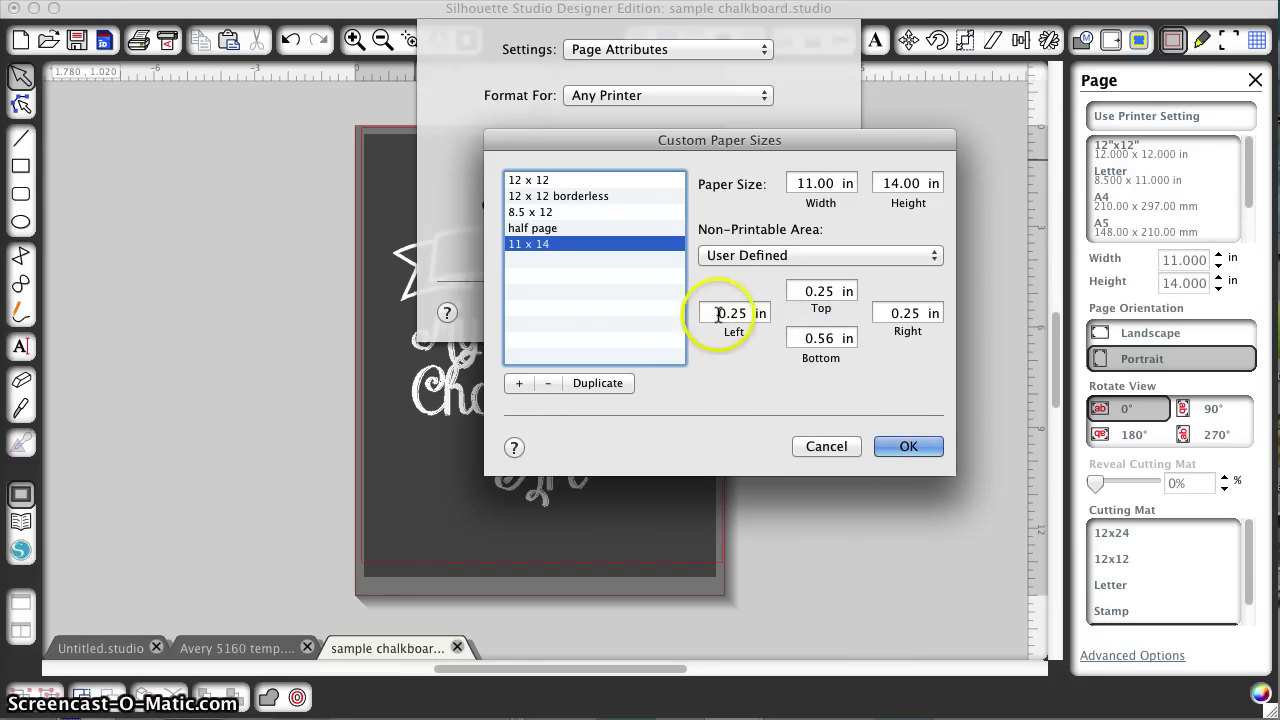
{"action": "left_click_drag", "start_coordinate": [726, 317], "coordinate": [934, 314]}
{"action": "type", "text": "0"}
{"action": "left_click", "coordinate": [808, 290]}
{"action": "type", "text": "0"}
{"action": "left_click", "coordinate": [890, 315]}
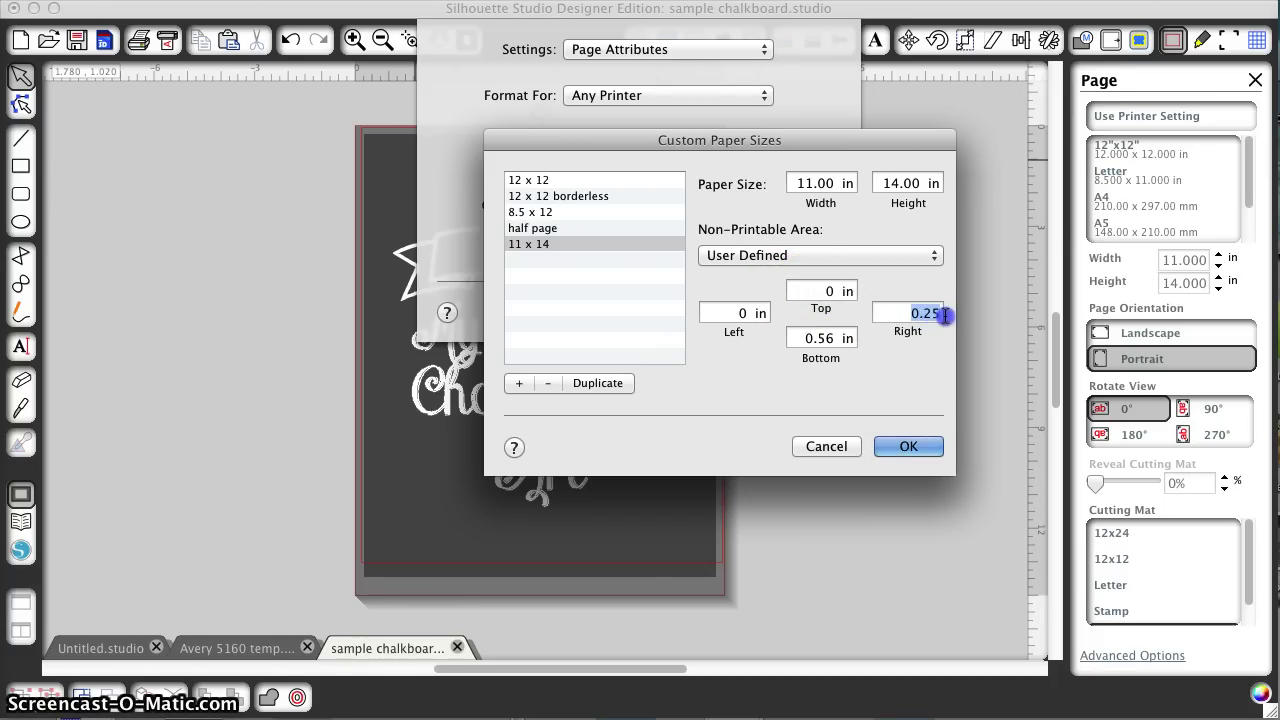
{"action": "type", "text": "0"}
{"action": "left_click", "coordinate": [829, 338]}
{"action": "left_click_drag", "start_coordinate": [833, 341], "coordinate": [852, 340]}
{"action": "type", "text": "0"}
{"action": "left_click", "coordinate": [907, 446]}
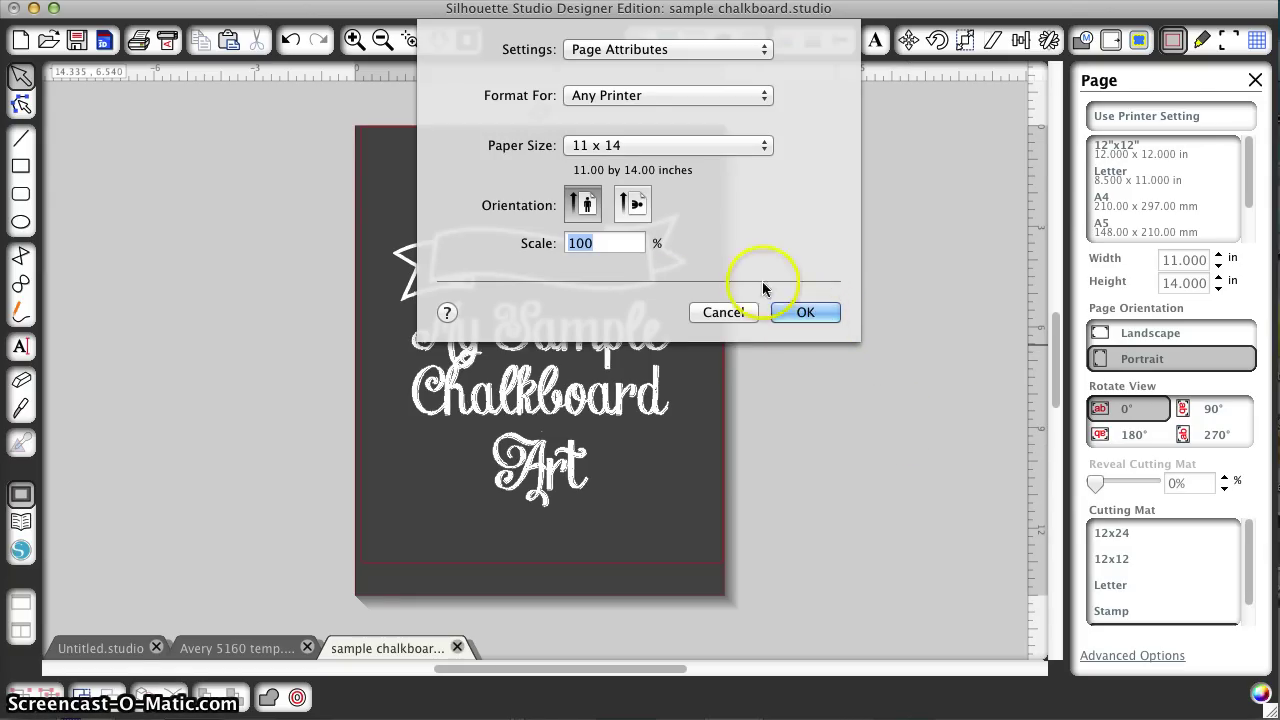
{"action": "left_click", "coordinate": [804, 314]}
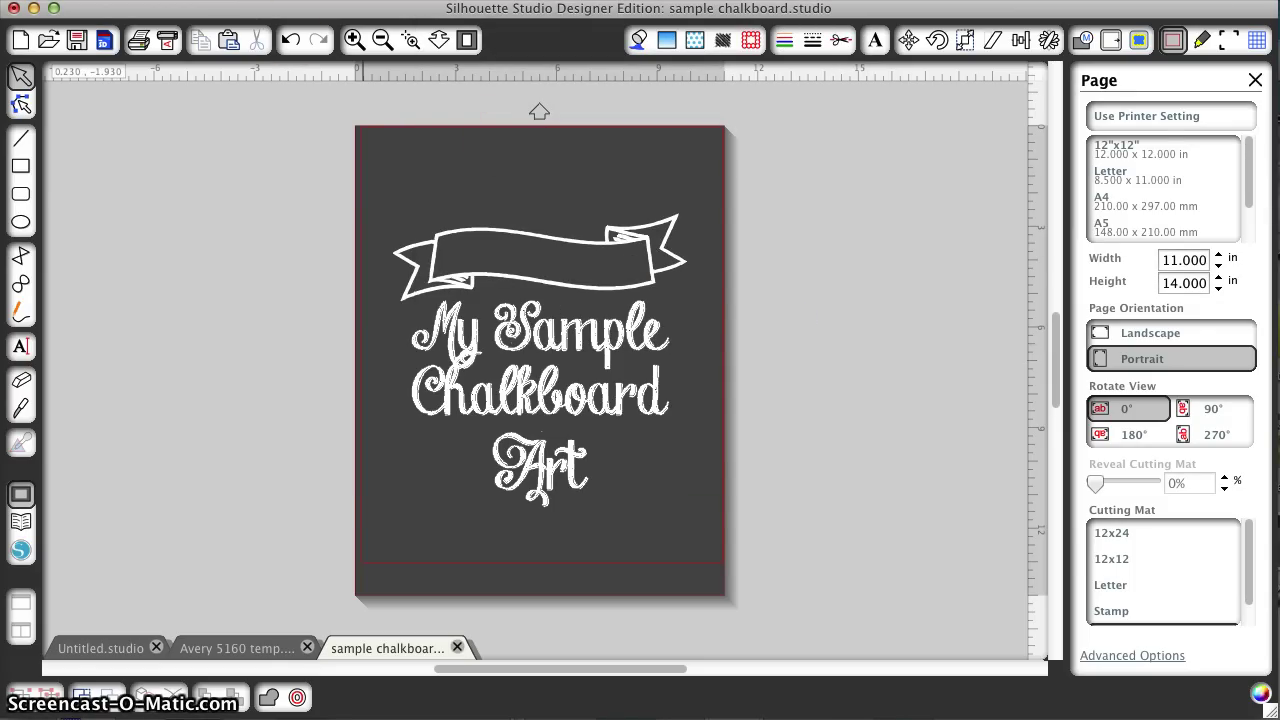
Print the chalkboard design using the PDF button's Open PDF in Preview option
{"action": "left_click", "coordinate": [277, 224]}
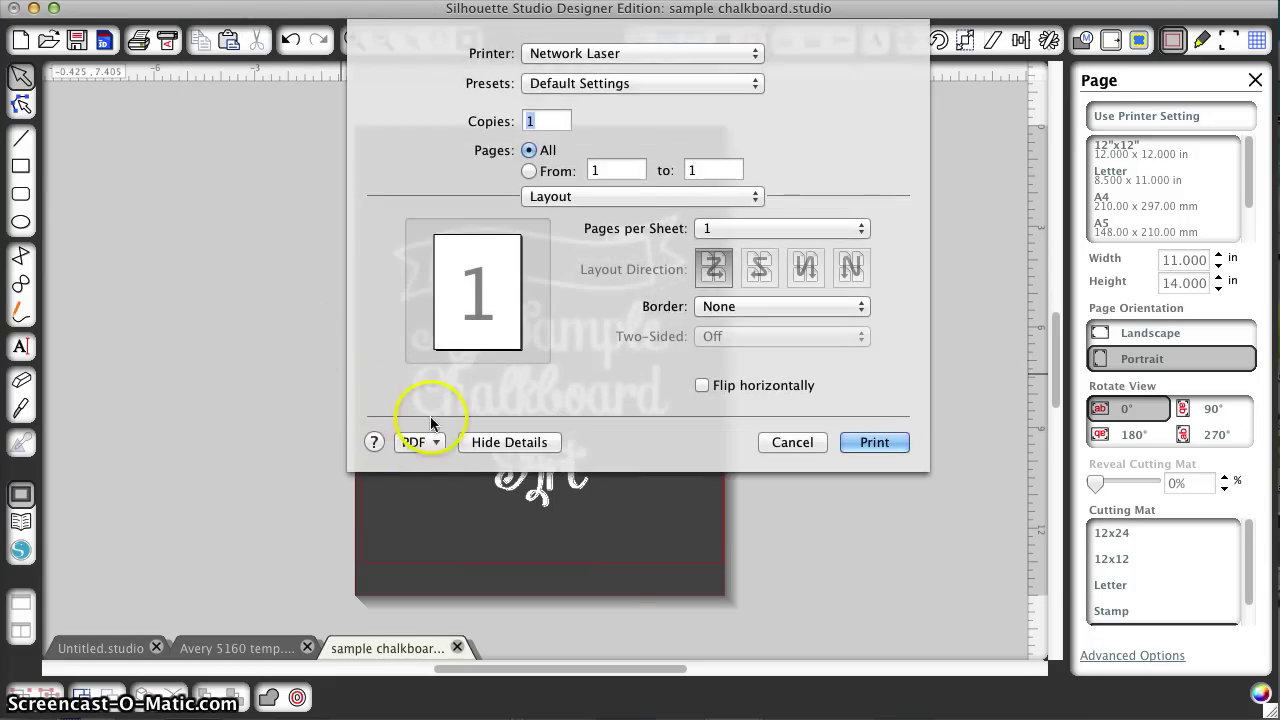
{"action": "left_click", "coordinate": [425, 443]}
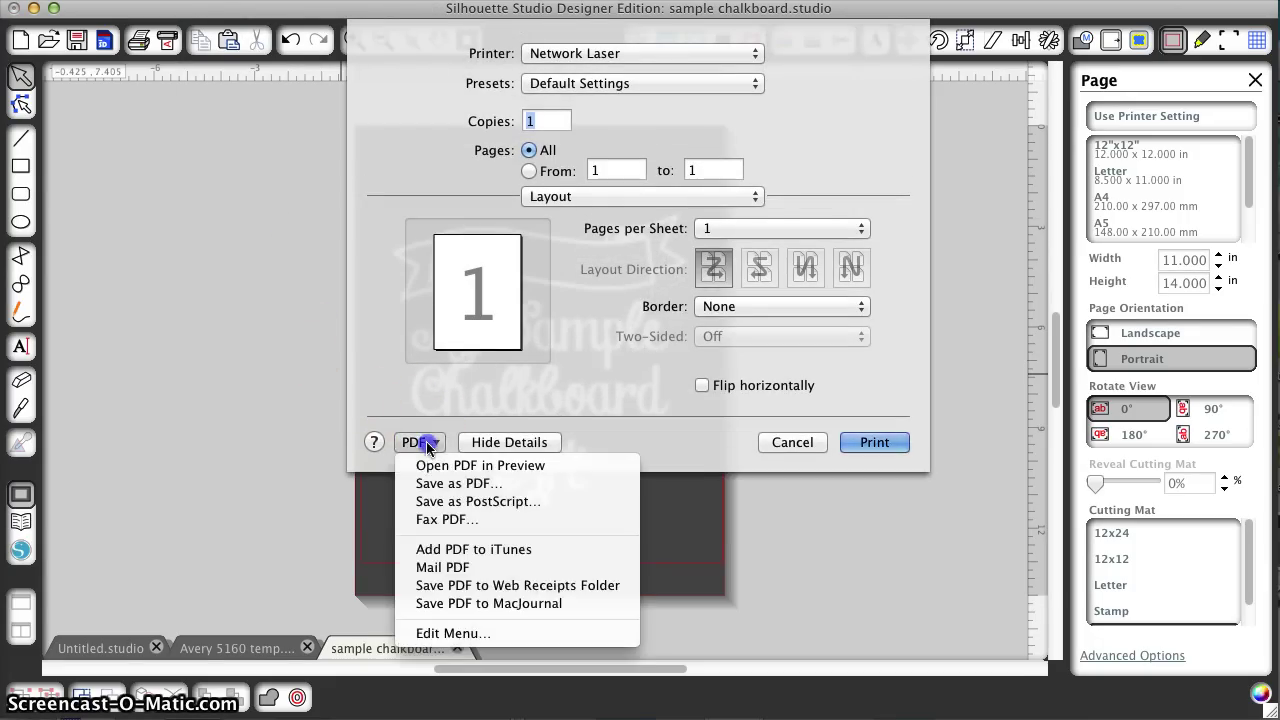
{"action": "left_click", "coordinate": [484, 468]}
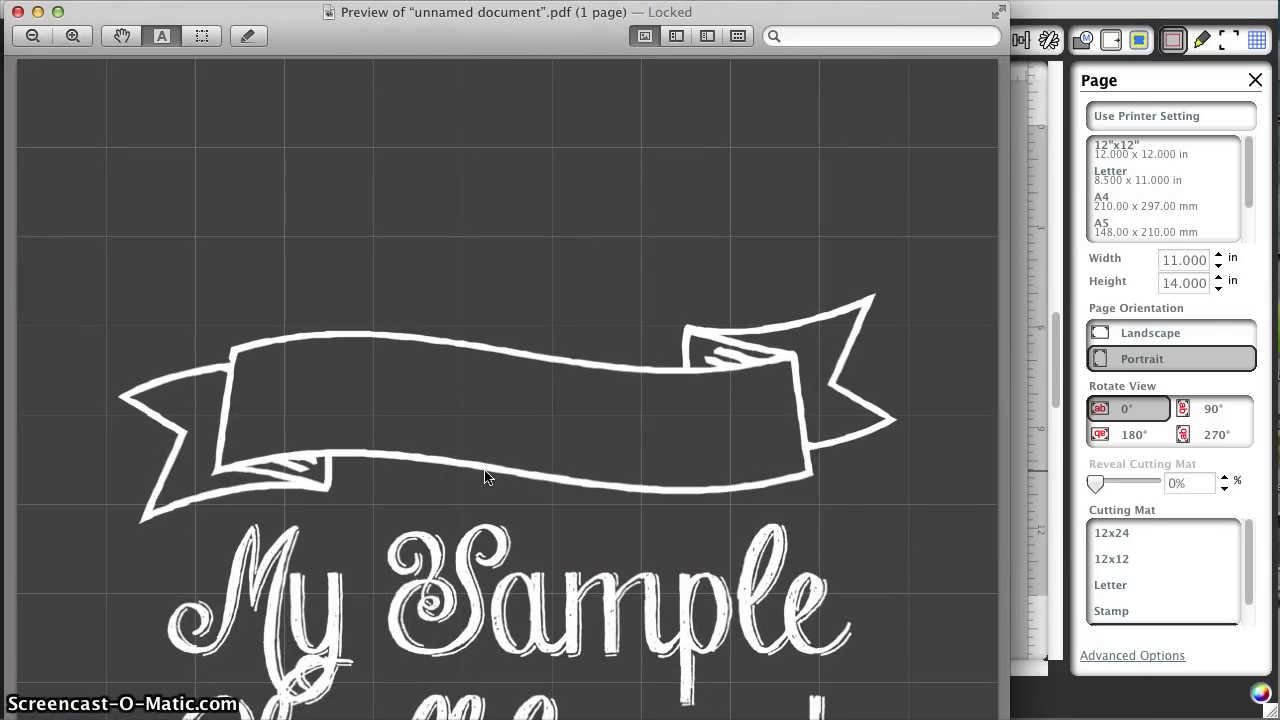
Scroll through the PDF, enlarging the window, to inspect the banner and 'My Sample Chalkboard Art' lettering
{"action": "scroll", "coordinate": [484, 477], "scroll_direction": "down", "scroll_amount": 5}
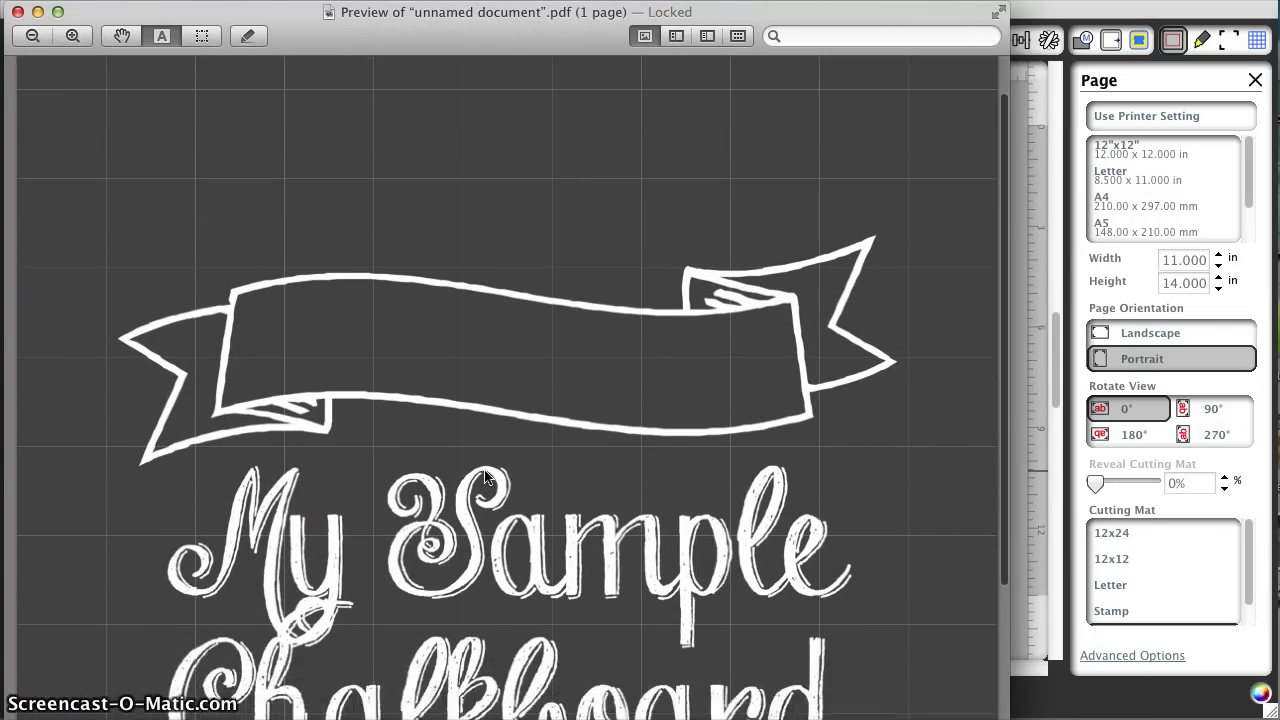
{"action": "scroll", "coordinate": [484, 477], "scroll_direction": "down", "scroll_amount": 6}
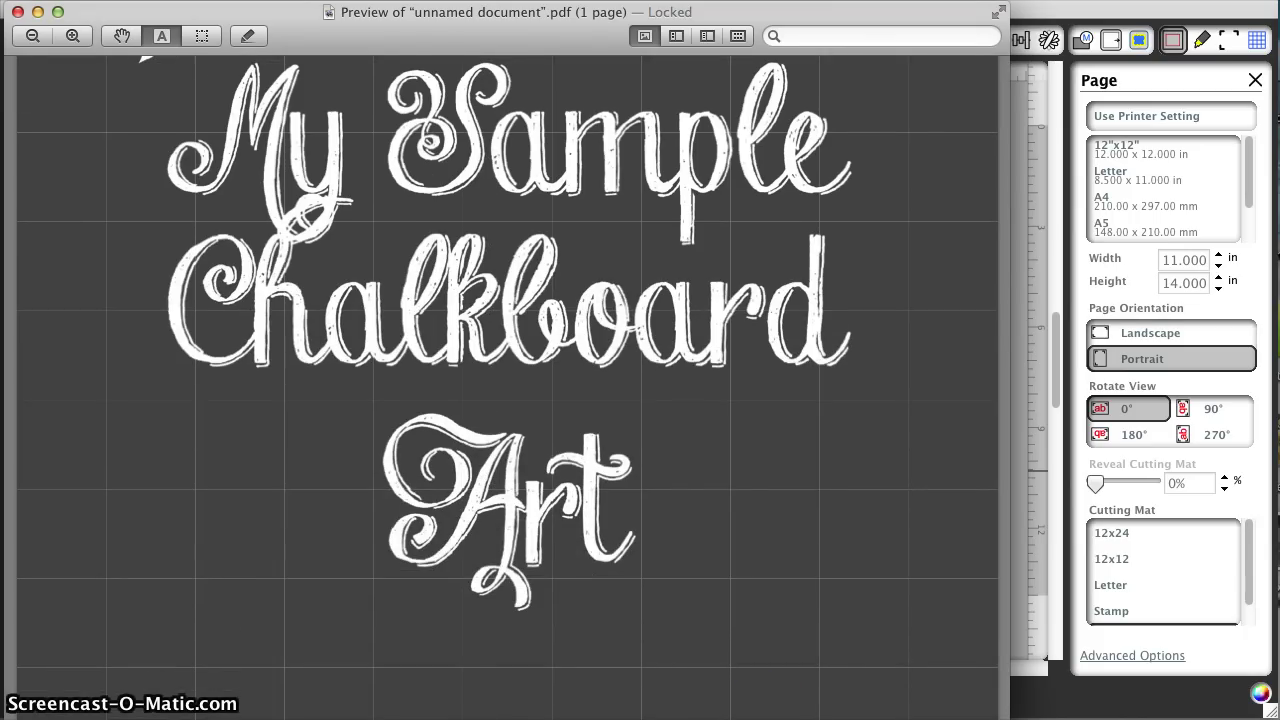
{"action": "left_click_drag", "start_coordinate": [1002, 719], "coordinate": [1007, 707]}
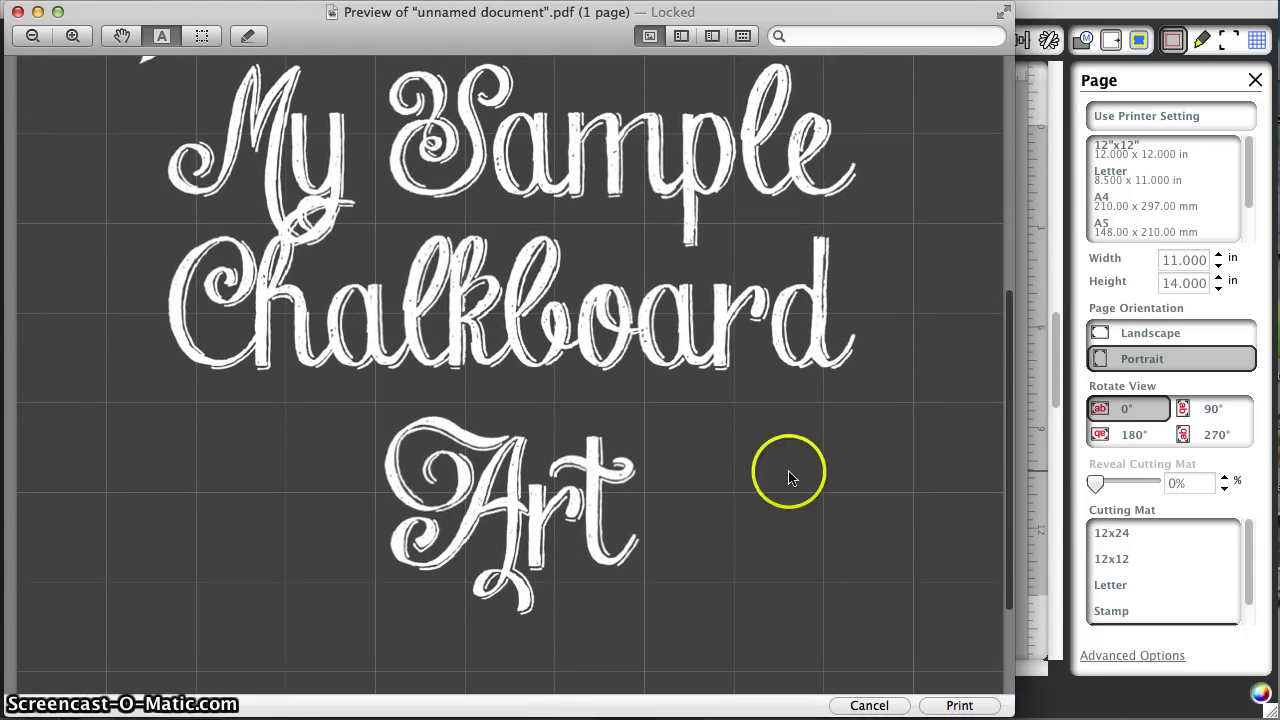
{"action": "scroll", "coordinate": [788, 477], "scroll_direction": "up", "scroll_amount": 10}
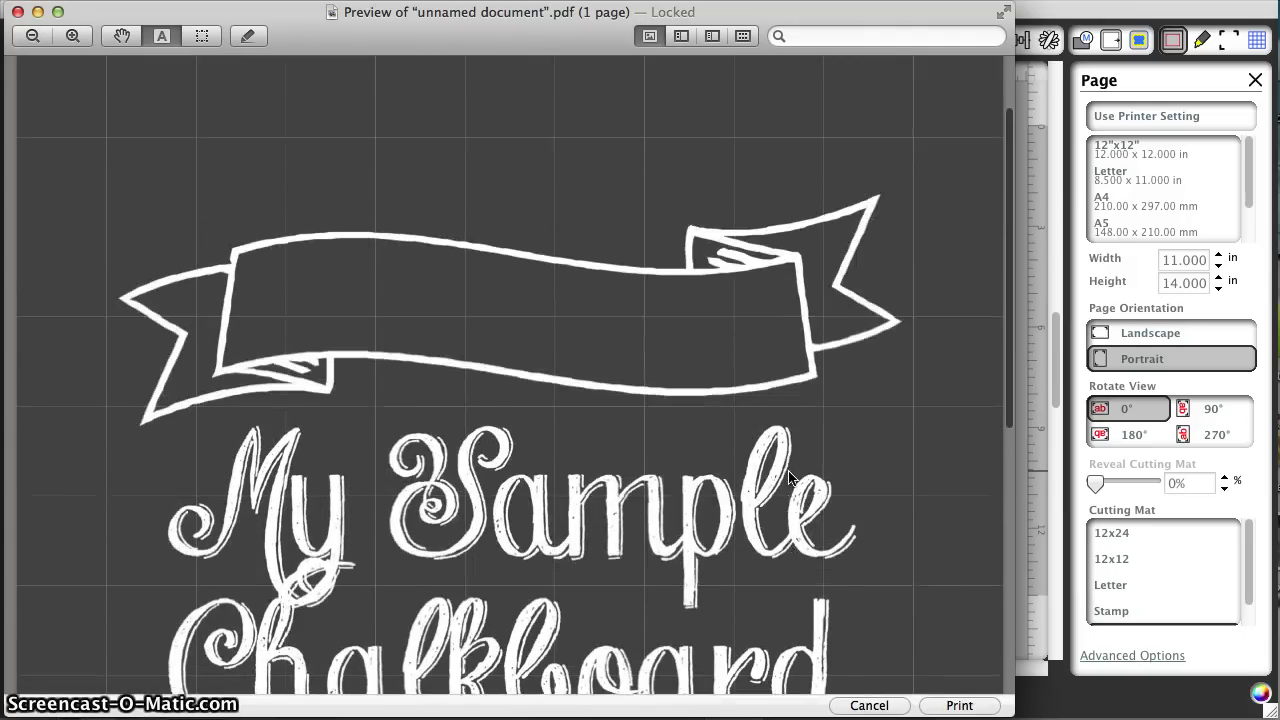
{"action": "scroll", "coordinate": [788, 477], "scroll_direction": "up", "scroll_amount": 3}
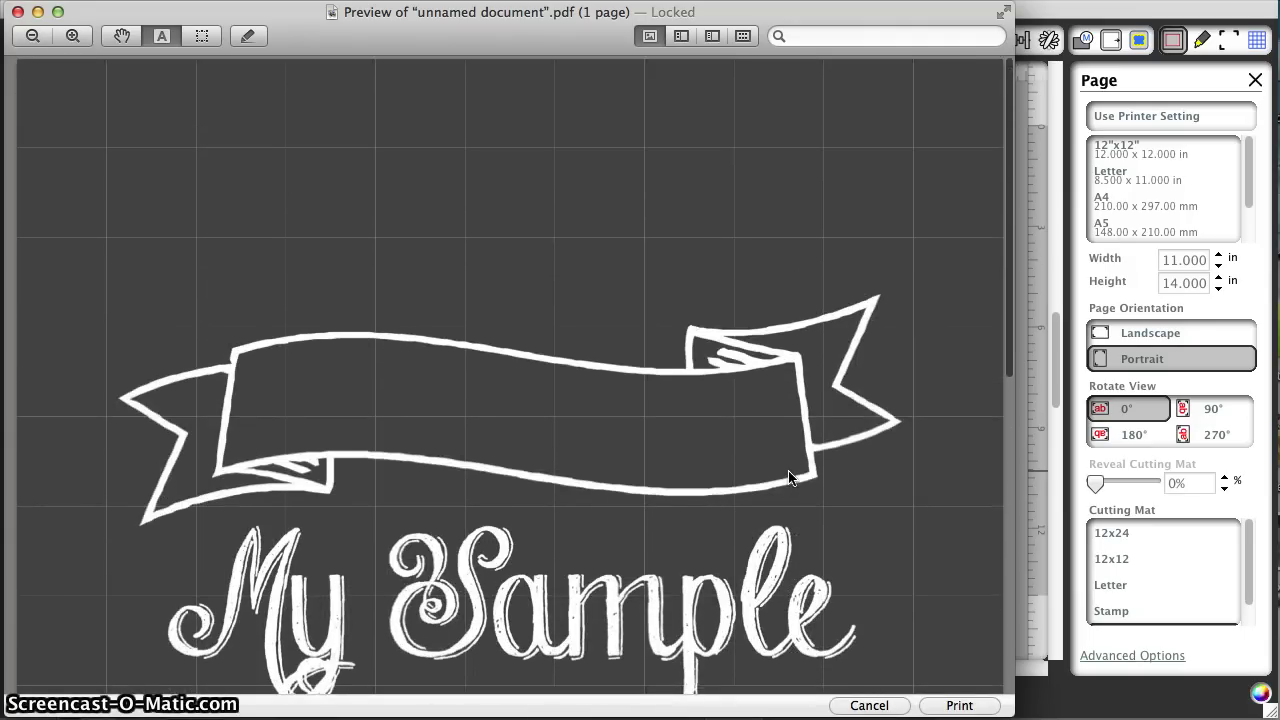
{"action": "scroll", "coordinate": [597, 249], "scroll_direction": "down", "scroll_amount": 1}
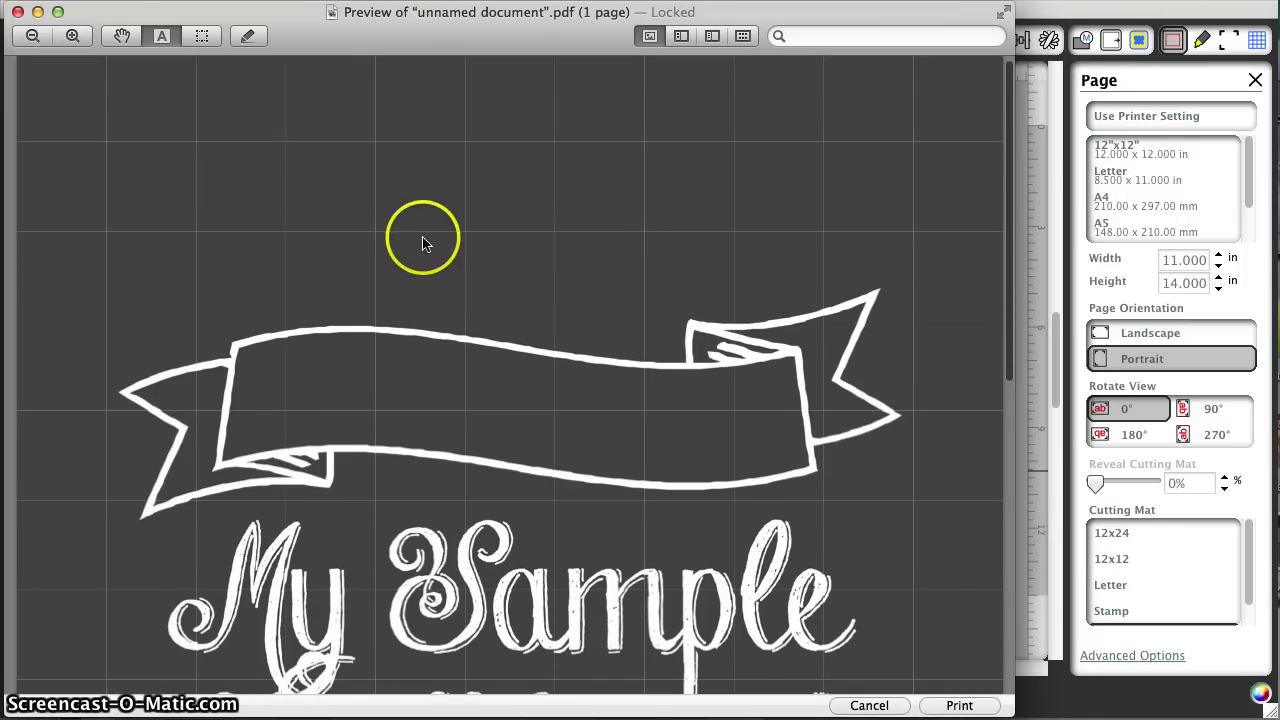
{"action": "scroll", "coordinate": [423, 240], "scroll_direction": "down", "scroll_amount": 2}
{"action": "scroll", "coordinate": [423, 243], "scroll_direction": "down", "scroll_amount": 10}
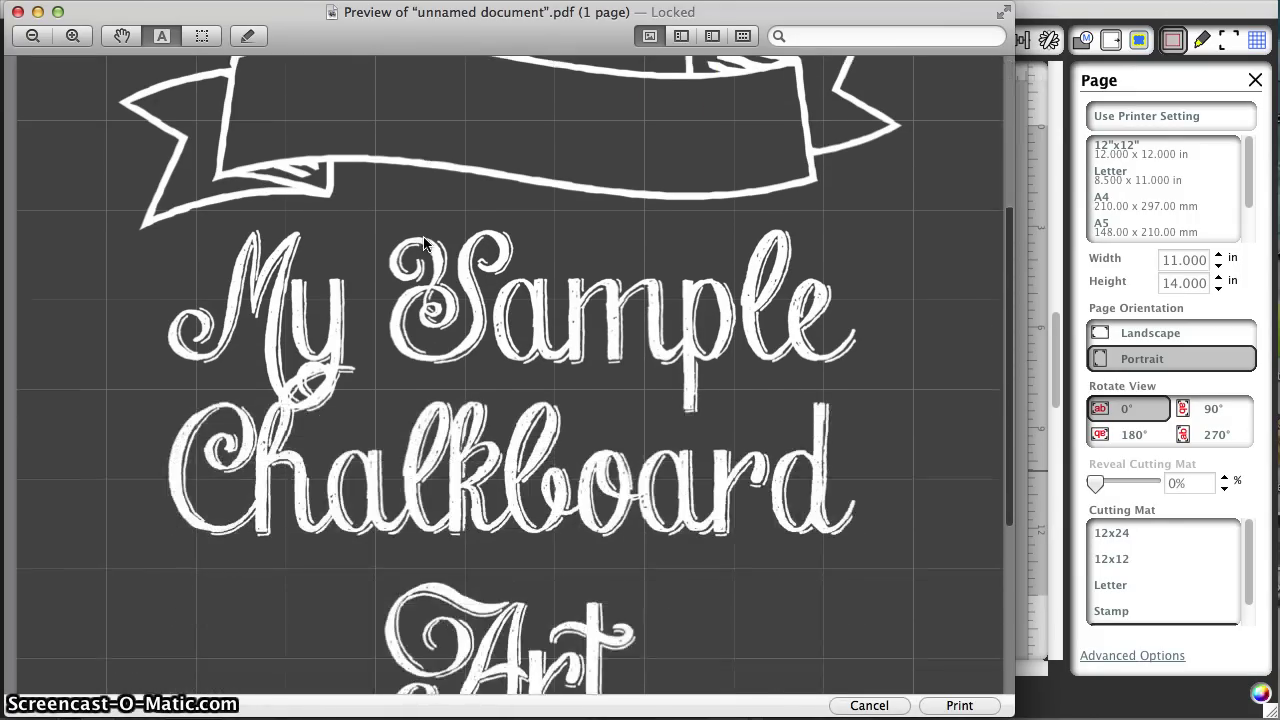
{"action": "scroll", "coordinate": [423, 243], "scroll_direction": "down", "scroll_amount": 3}
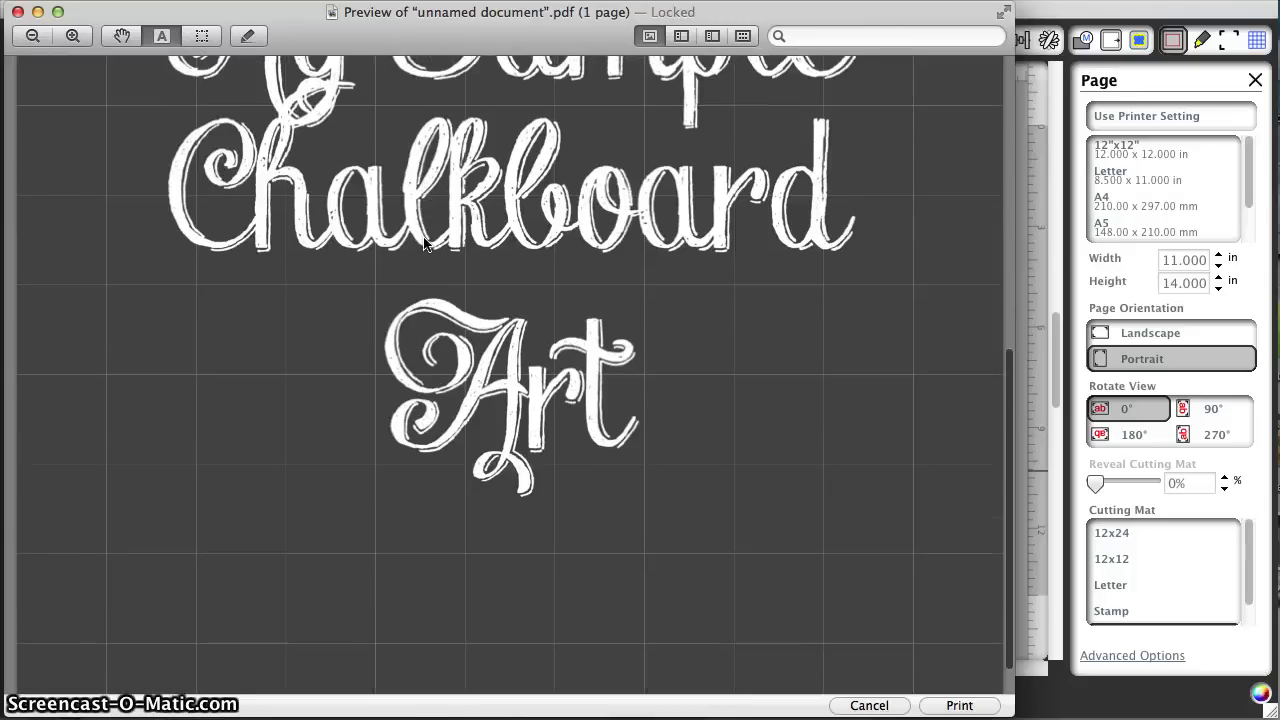
{"action": "scroll", "coordinate": [423, 243], "scroll_direction": "up", "scroll_amount": 12}
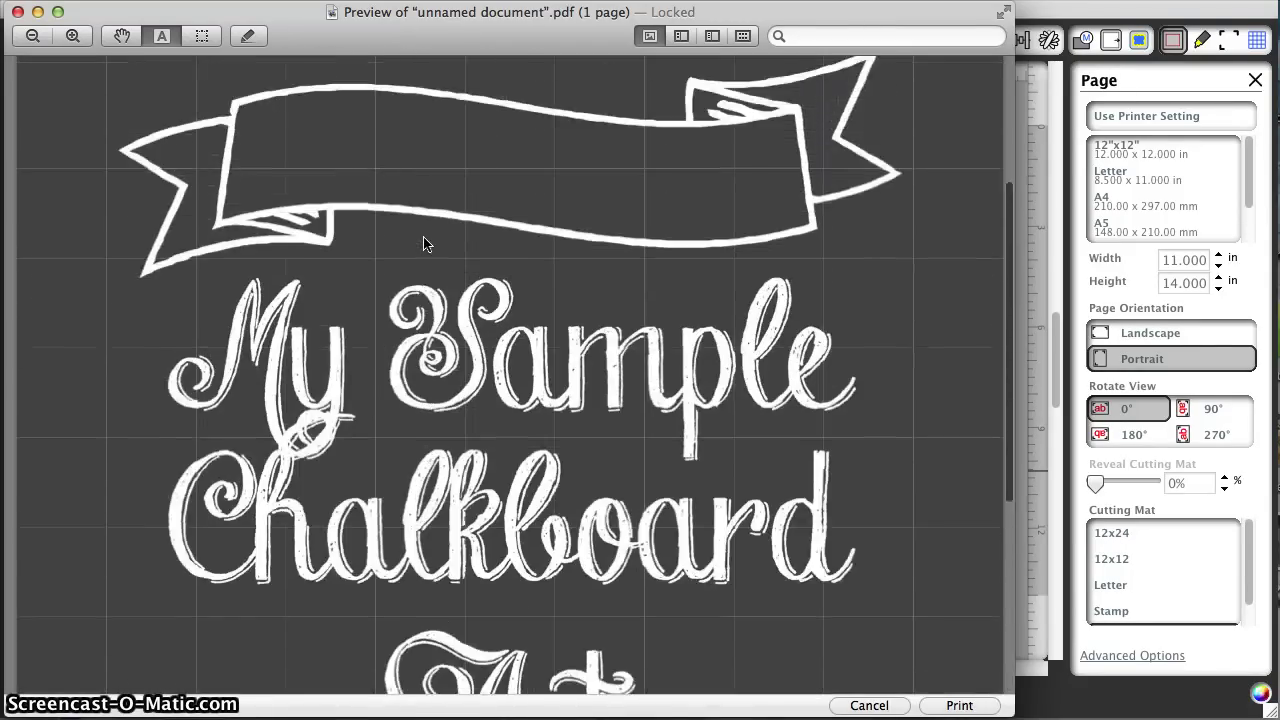
{"action": "left_click", "coordinate": [366, 168]}
Export the document as a PNG at 300 pixels/inch named chalkart to the Desktop
{"action": "left_click", "coordinate": [150, 0]}
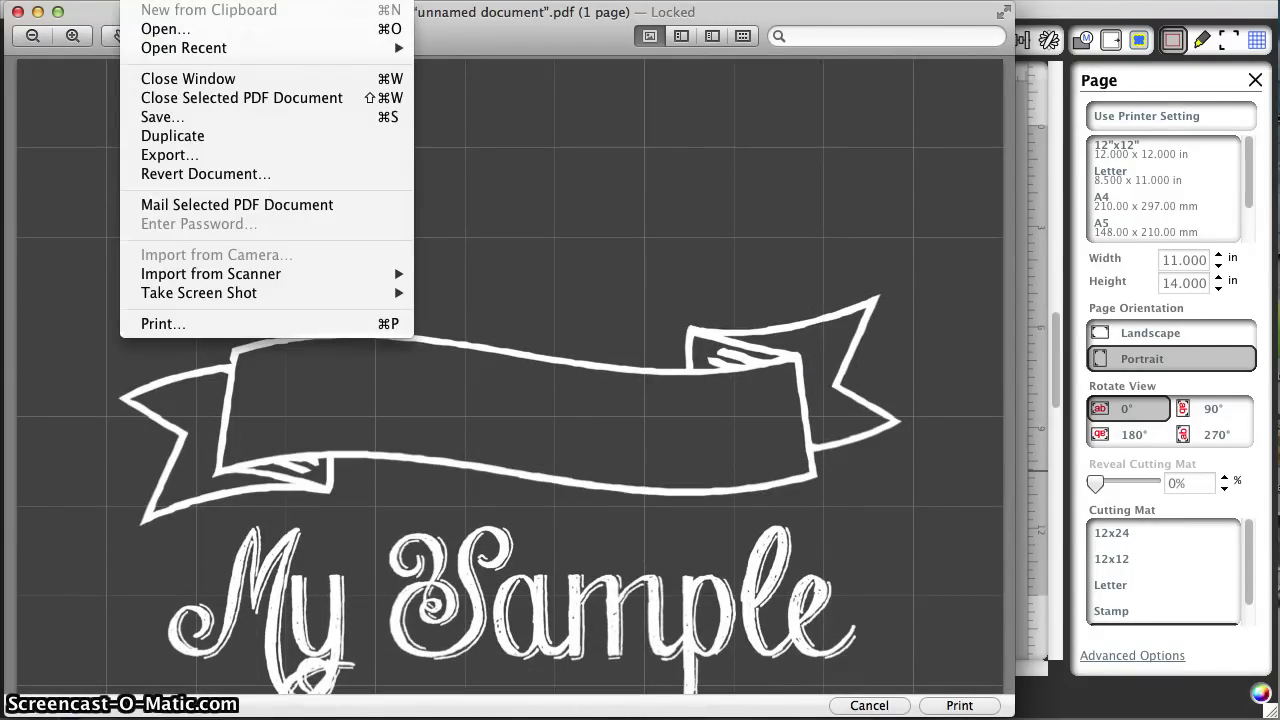
{"action": "left_click", "coordinate": [184, 155]}
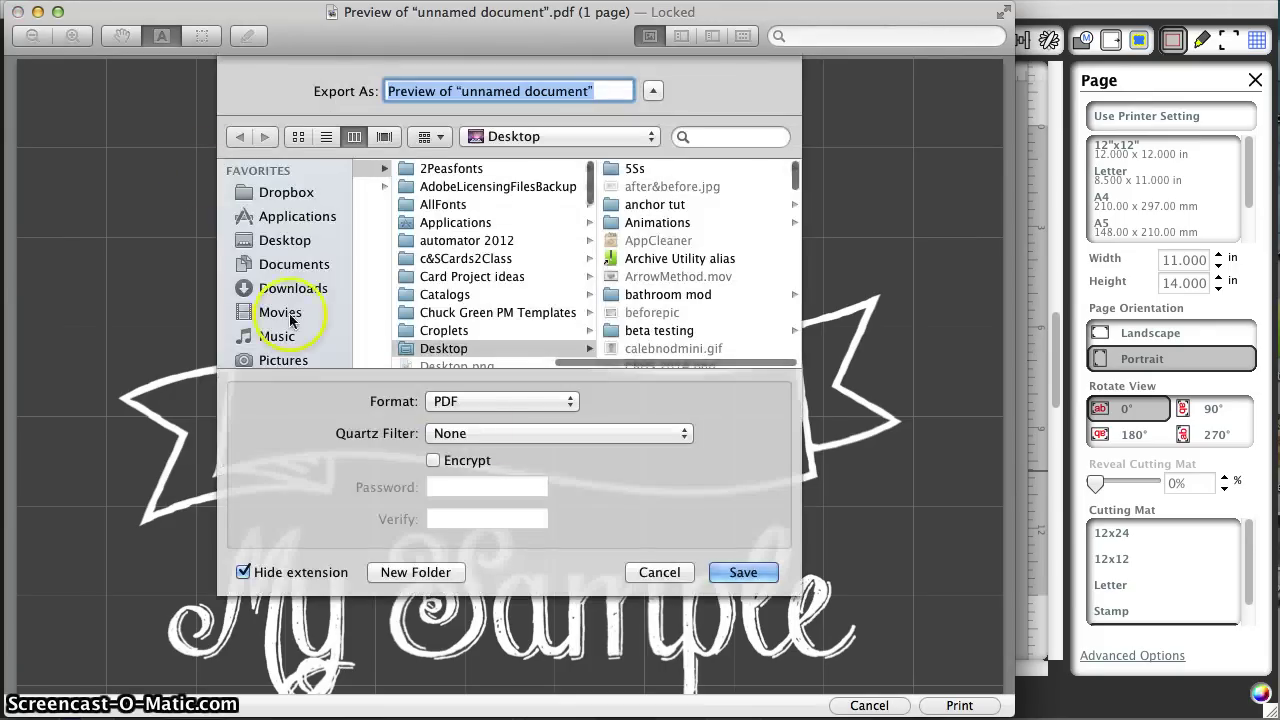
{"action": "left_click", "coordinate": [520, 405]}
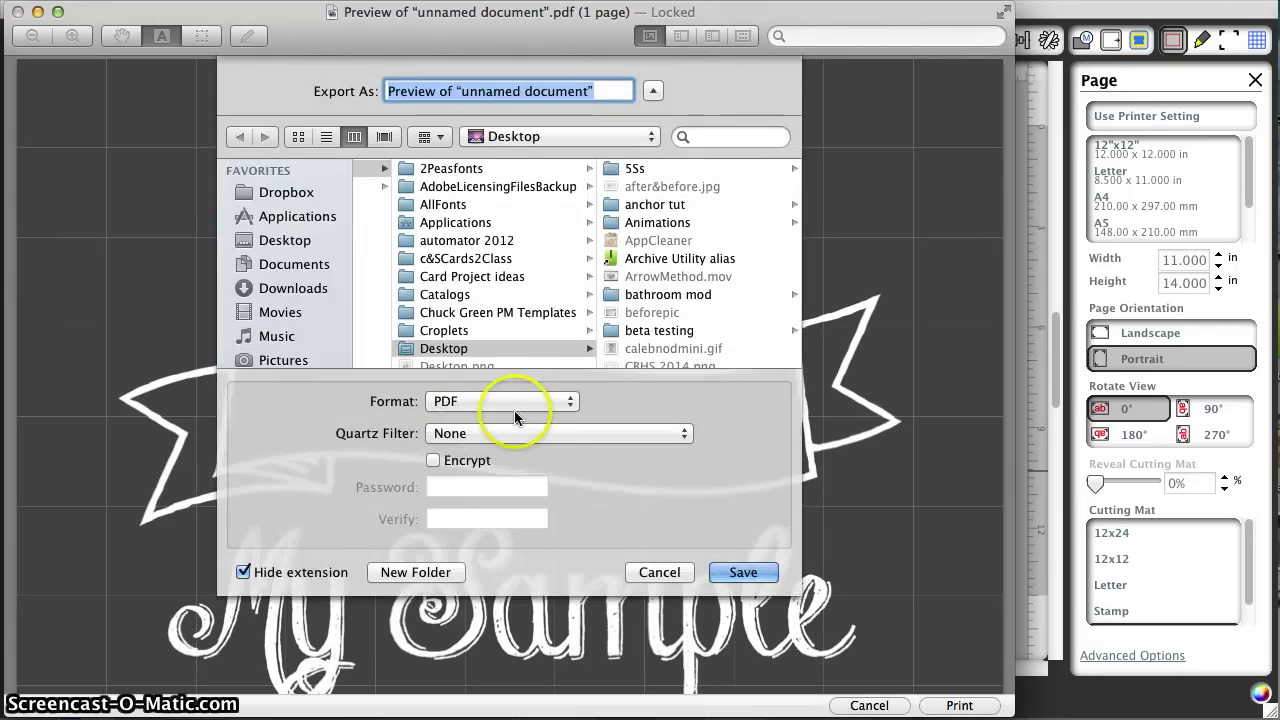
{"action": "left_click", "coordinate": [506, 419]}
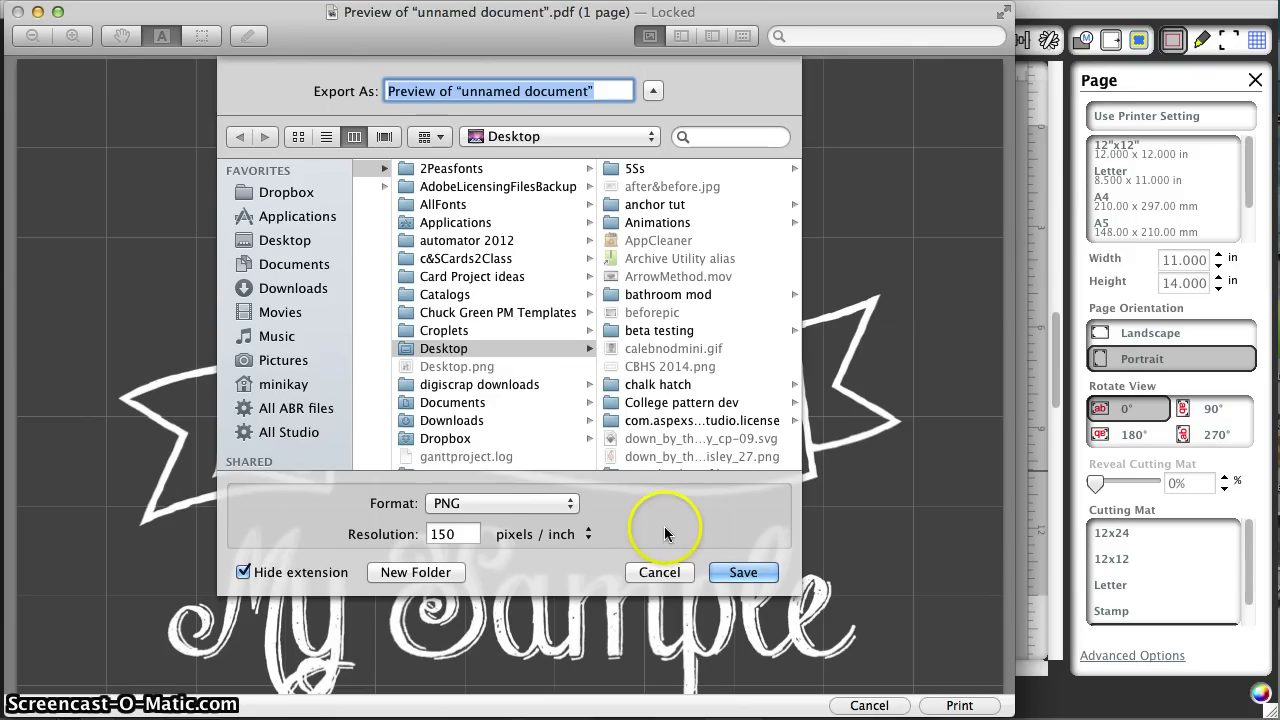
{"action": "left_click_drag", "start_coordinate": [456, 534], "coordinate": [405, 537]}
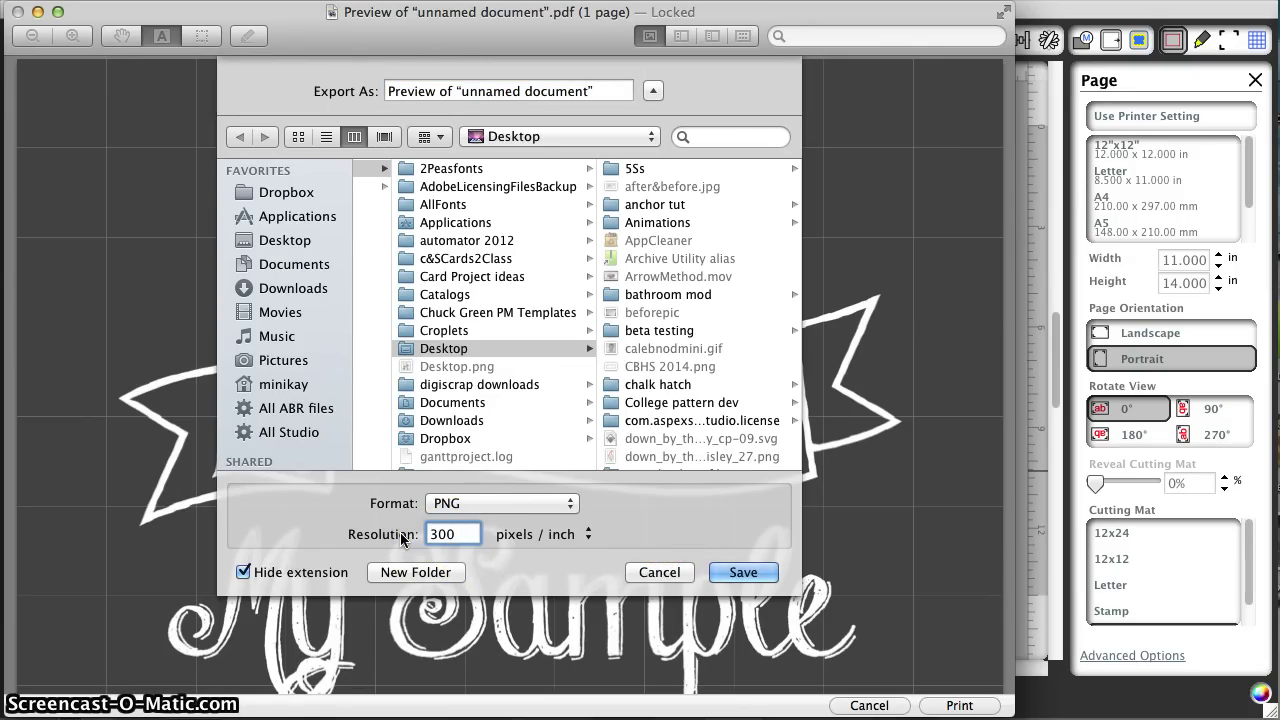
{"action": "triple_click", "coordinate": [447, 92]}
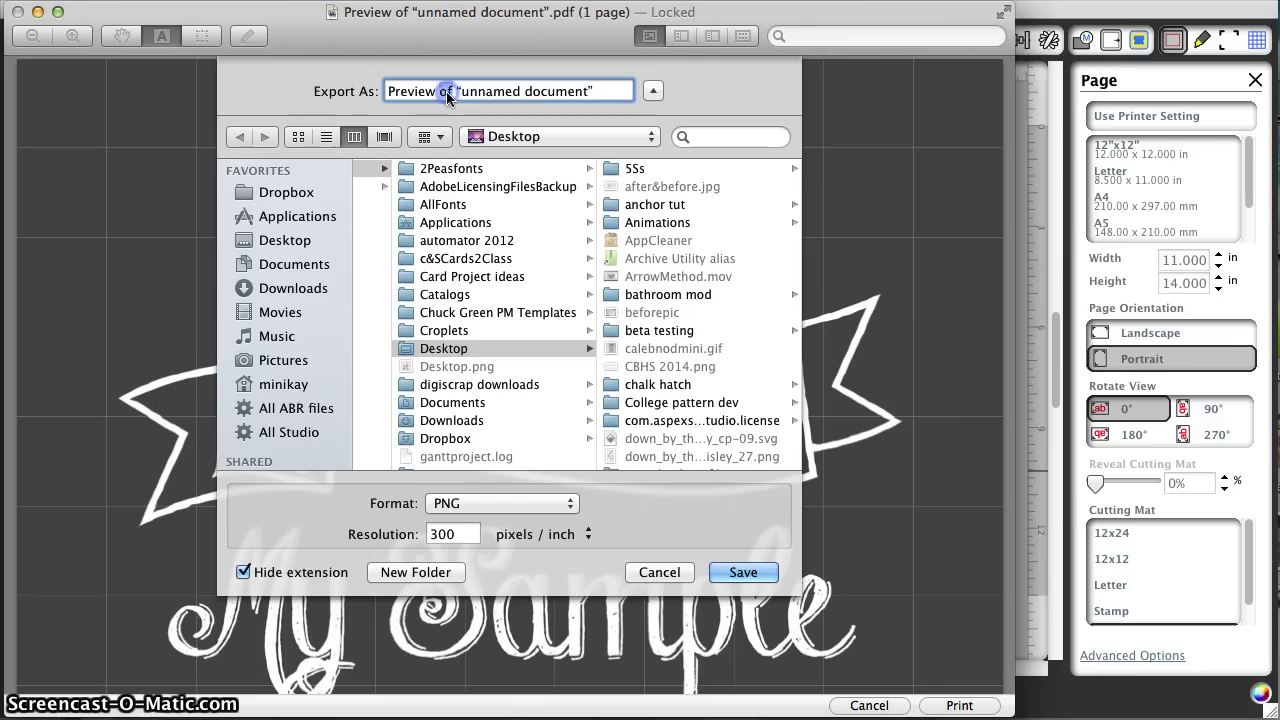
{"action": "type", "text": "chalkart"}
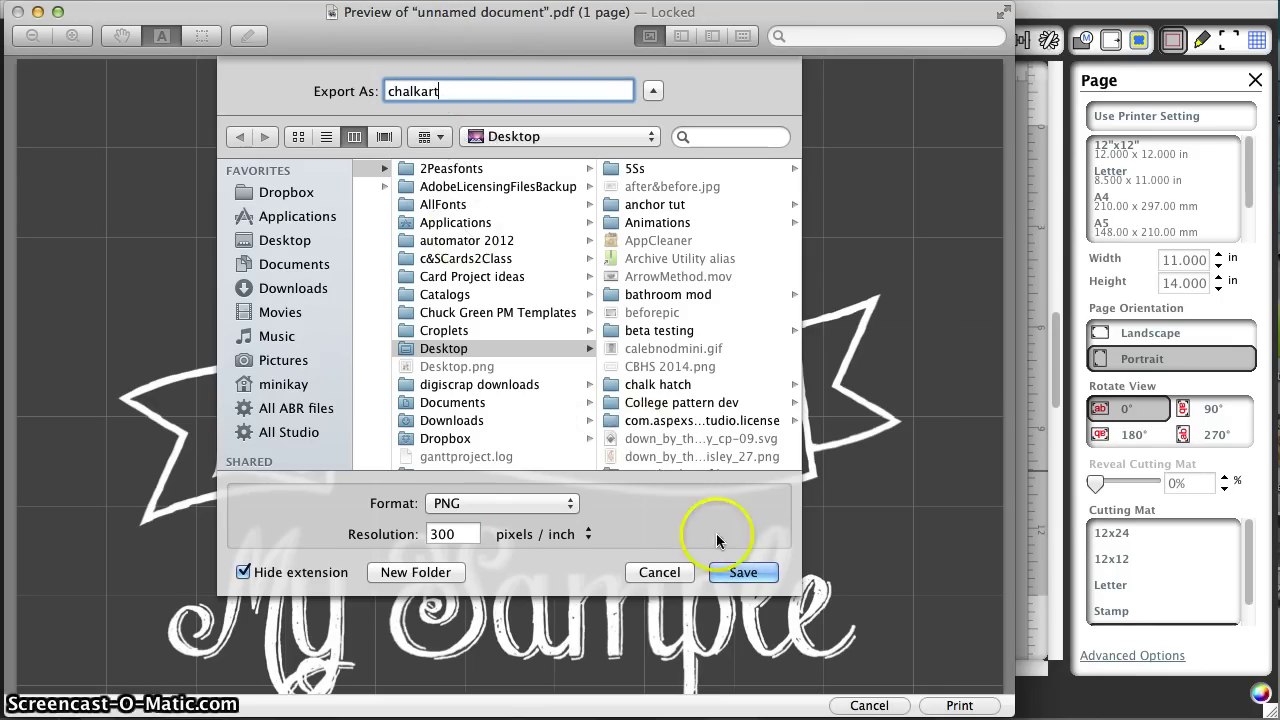
{"action": "left_click", "coordinate": [740, 572]}
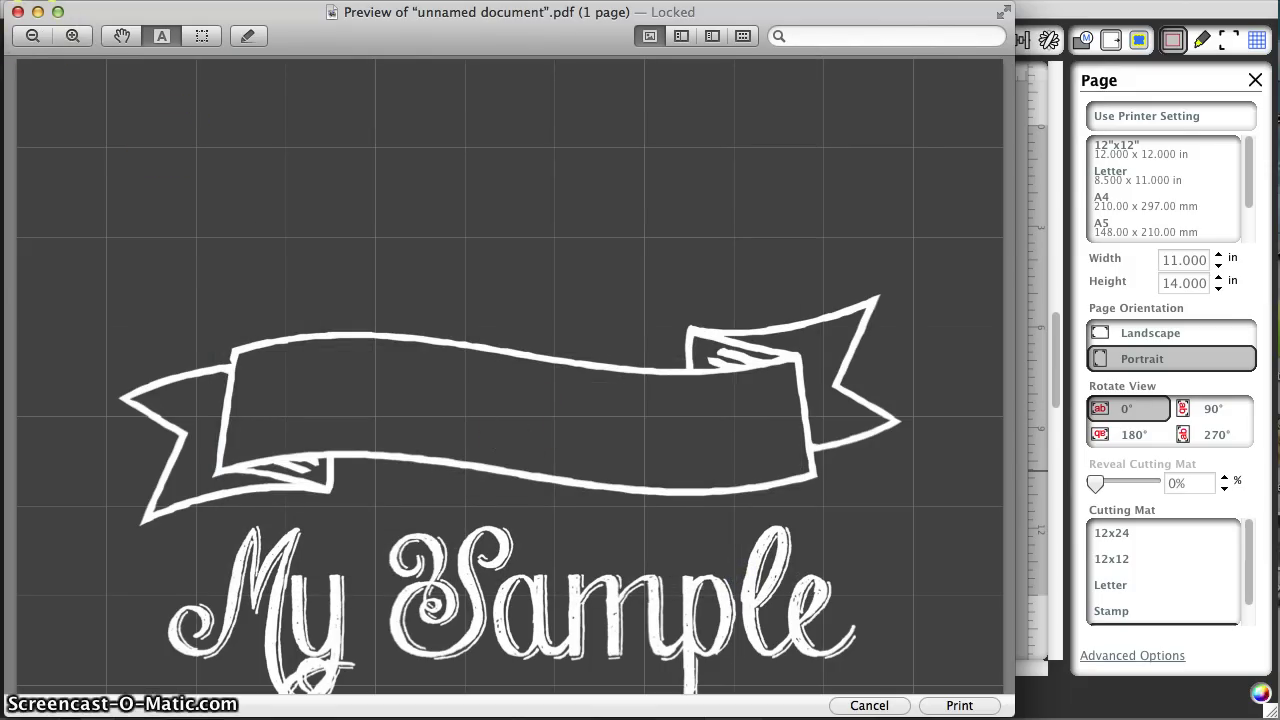
Open the exported chalkart PNG from the Desktop in Preview
{"action": "left_click", "coordinate": [140, 0]}
{"action": "left_click", "coordinate": [150, 29]}
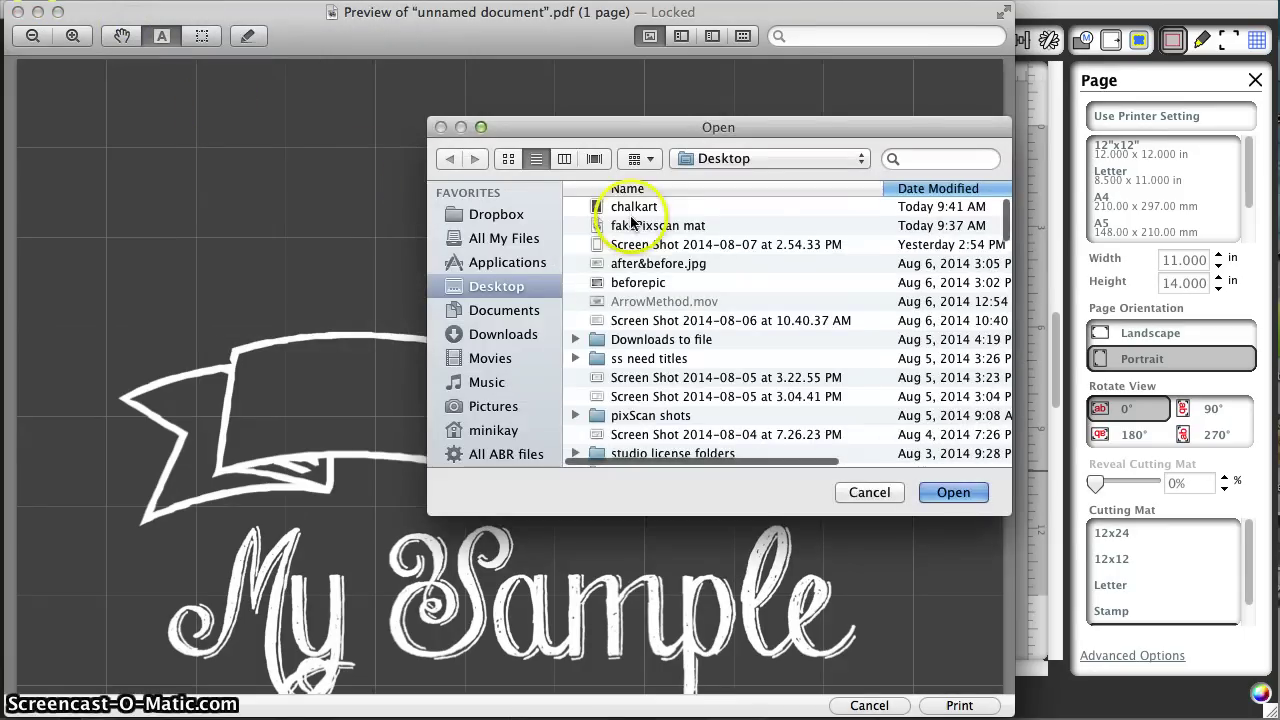
{"action": "left_click", "coordinate": [625, 206]}
{"action": "left_click", "coordinate": [940, 493]}
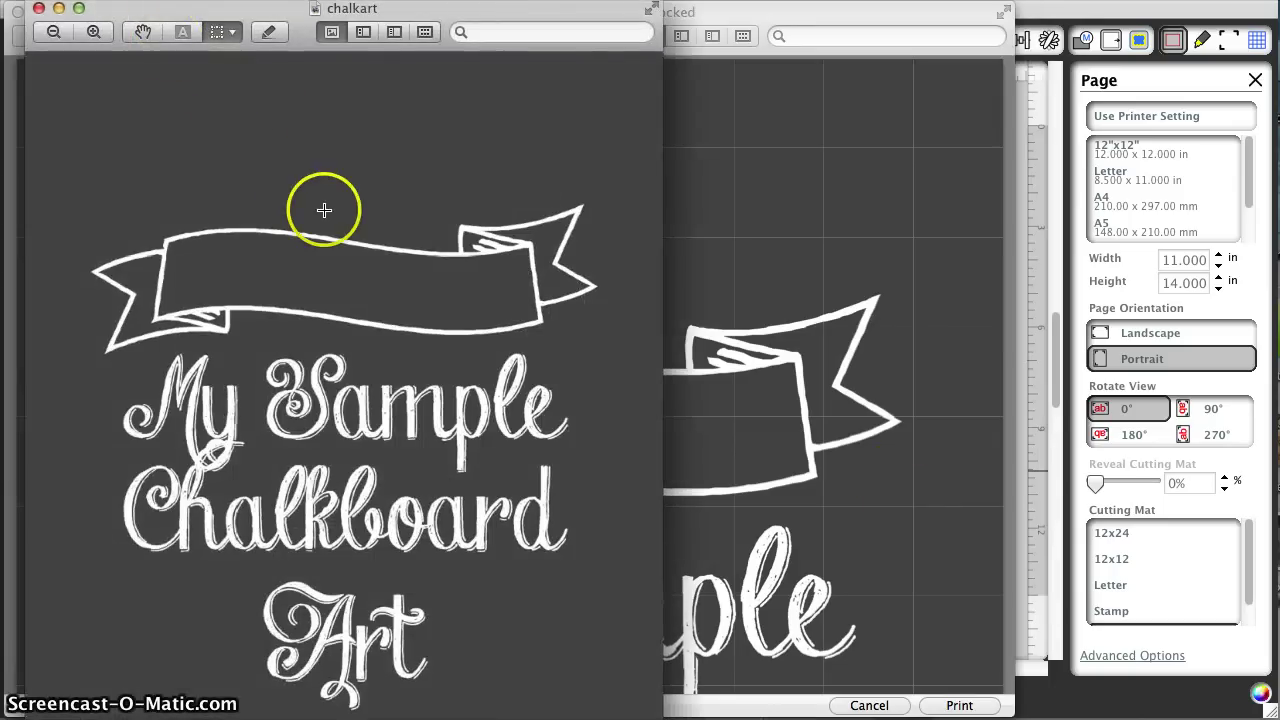
{"action": "left_click", "coordinate": [400, 189]}
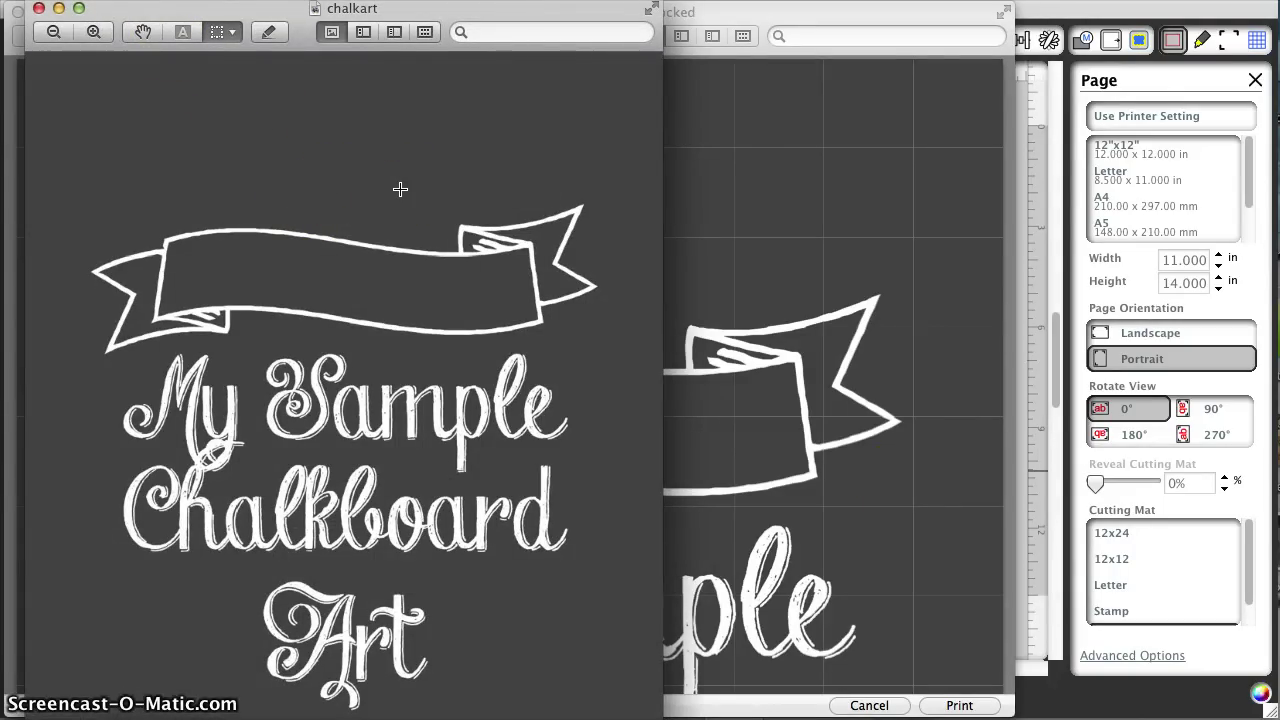
Re-export chalkart to the Desktop with the format switched from PNG to PDF
{"action": "left_click", "coordinate": [130, 0]}
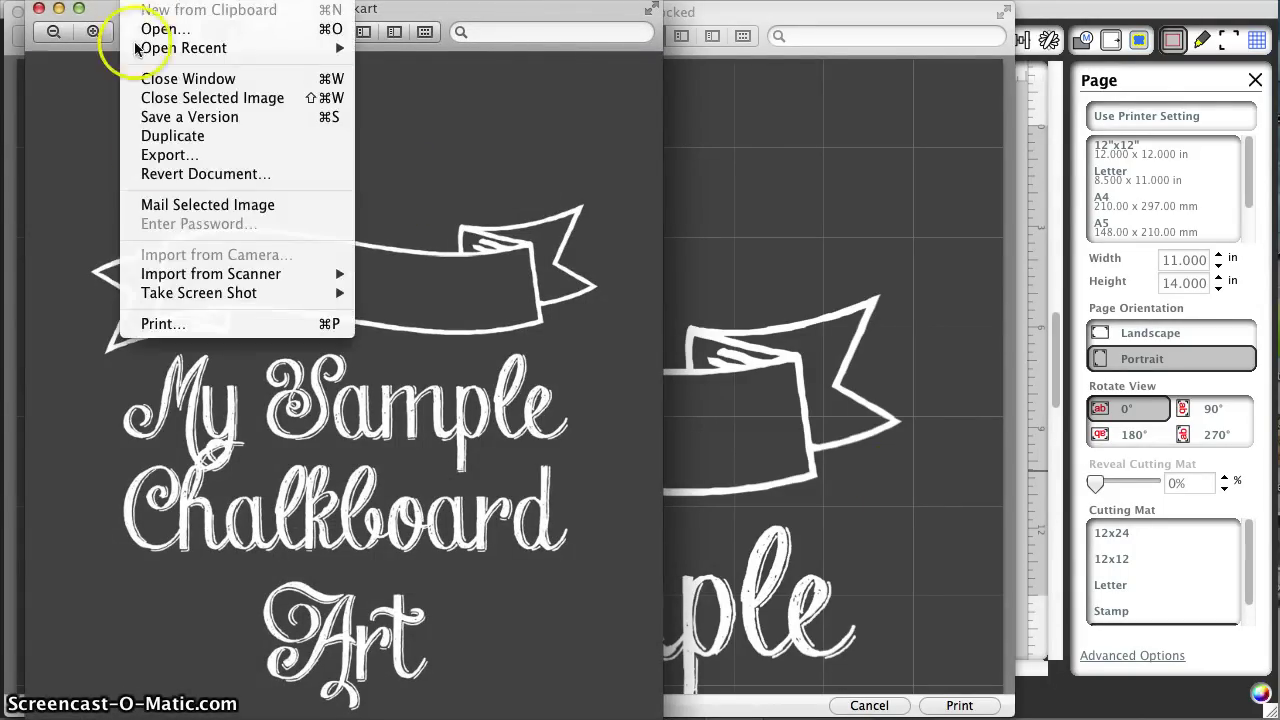
{"action": "left_click", "coordinate": [150, 156]}
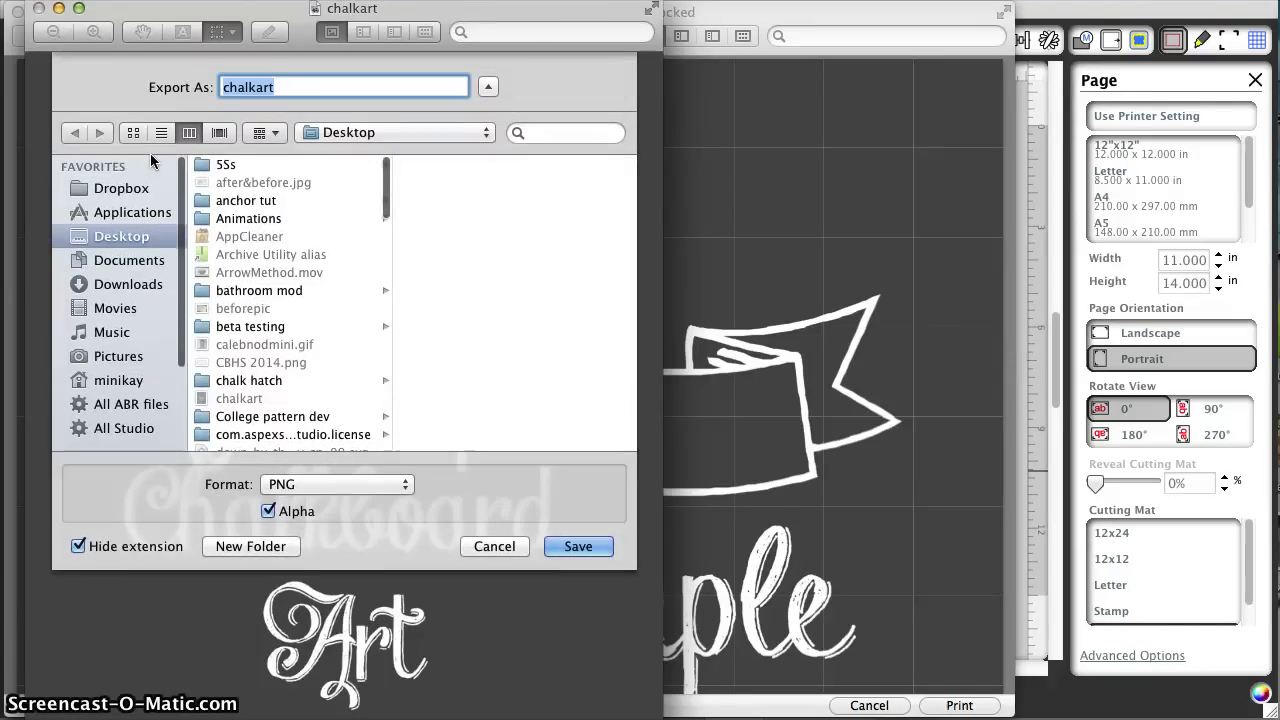
{"action": "left_click", "coordinate": [304, 490]}
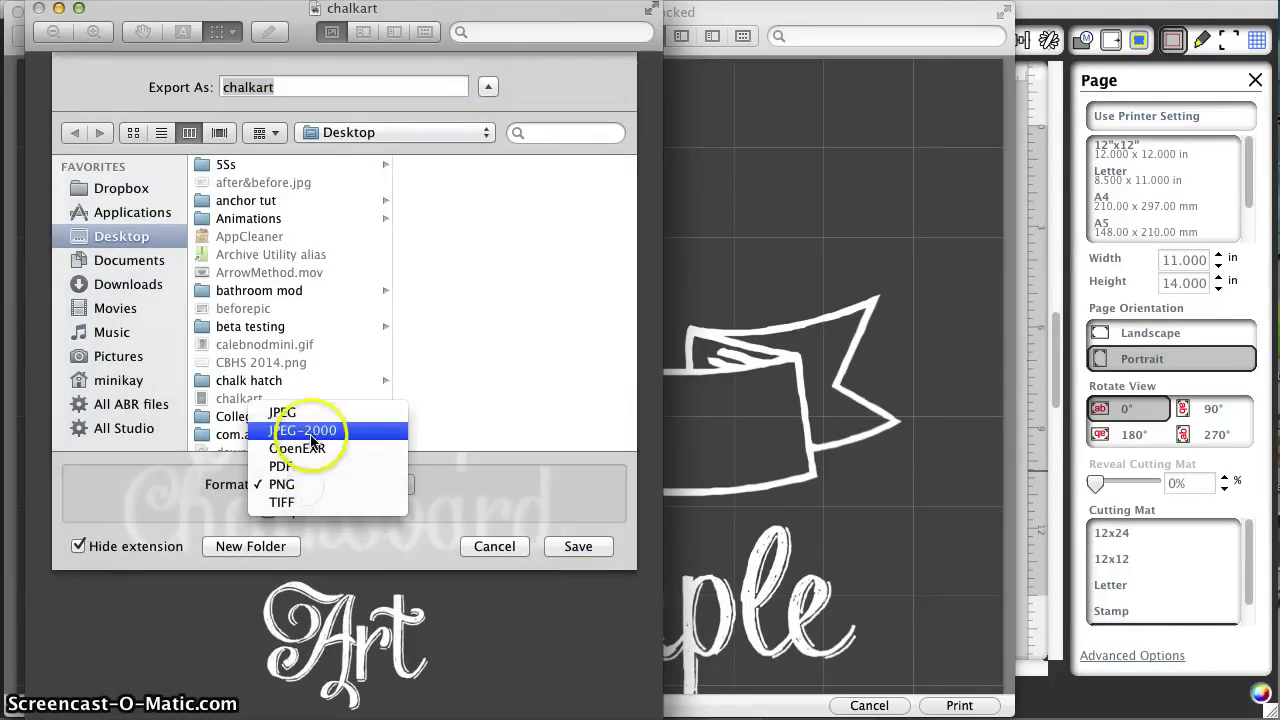
{"action": "left_click", "coordinate": [306, 467]}
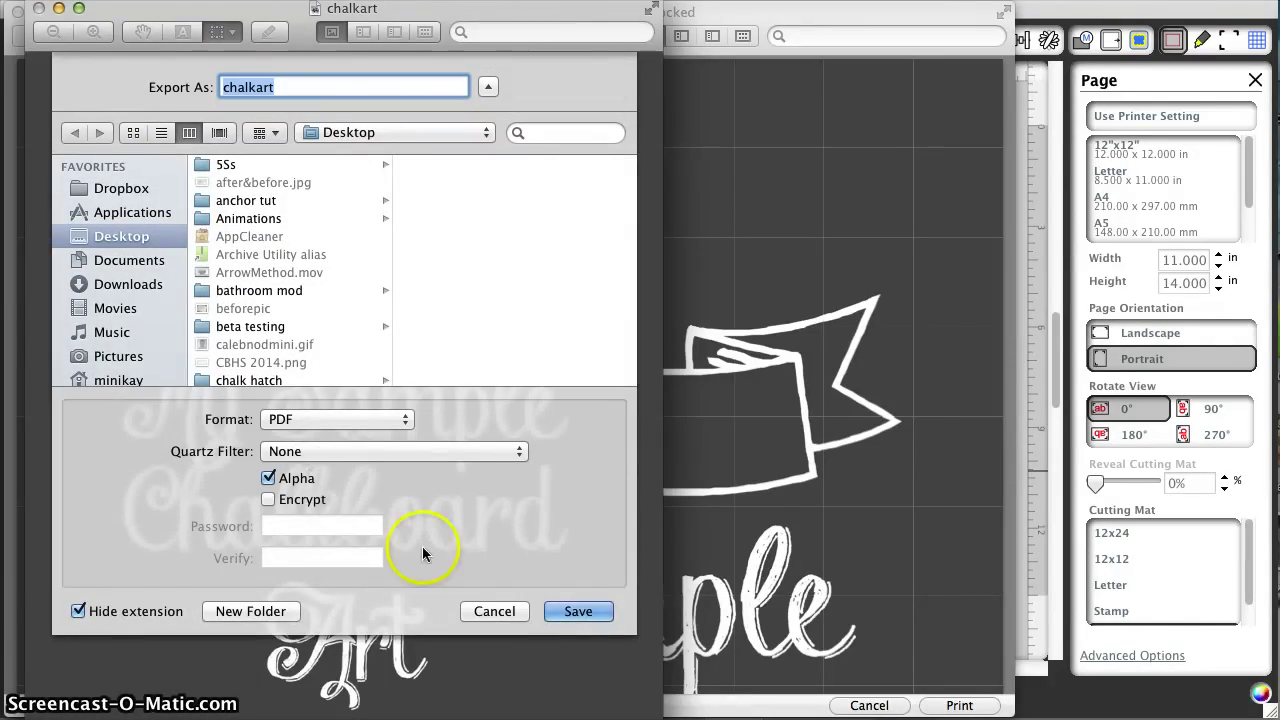
{"action": "left_click", "coordinate": [590, 614]}
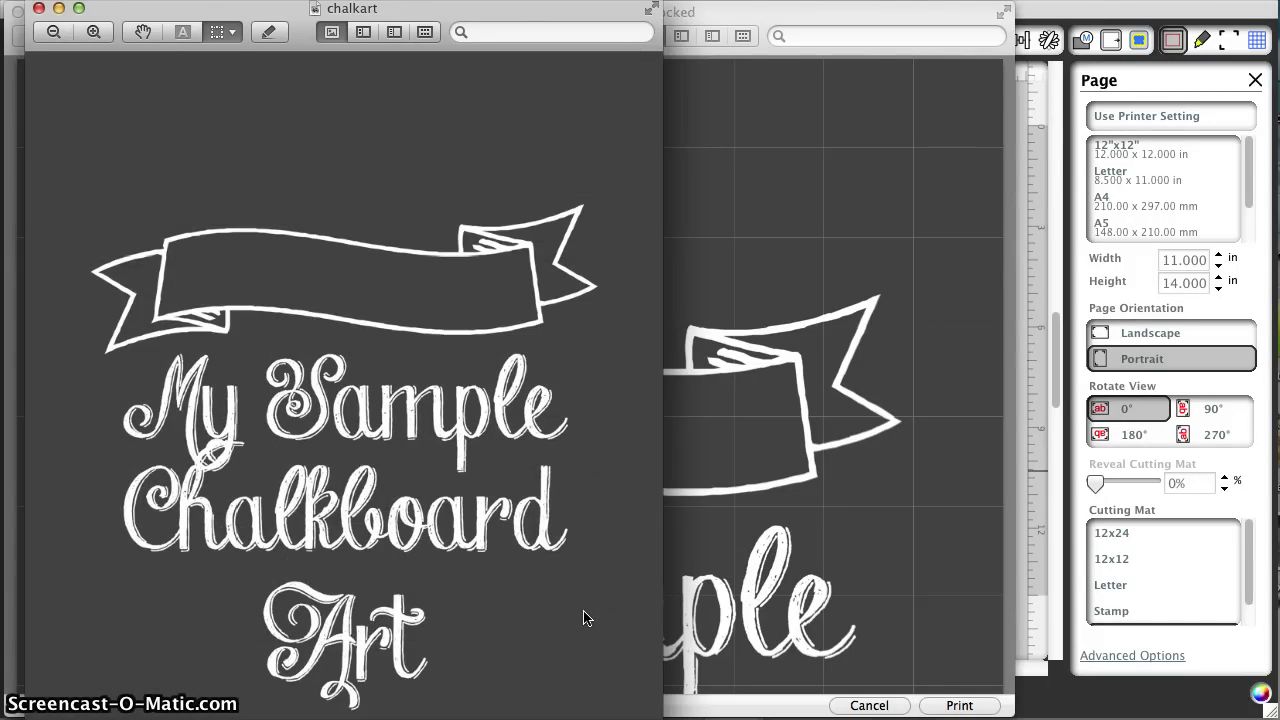
Bring the 'unnamed document' PDF preview window in front of the chalkart window
{"action": "left_click", "coordinate": [570, 606]}
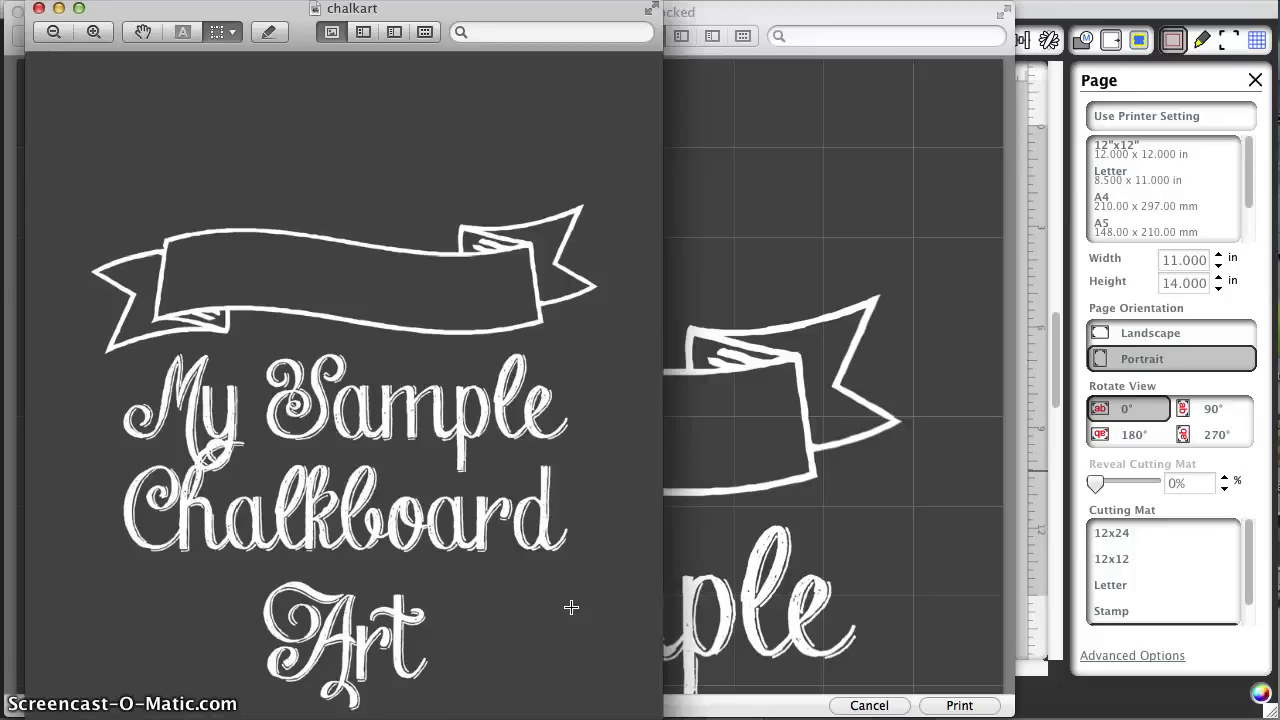
{"action": "left_click", "coordinate": [743, 288]}
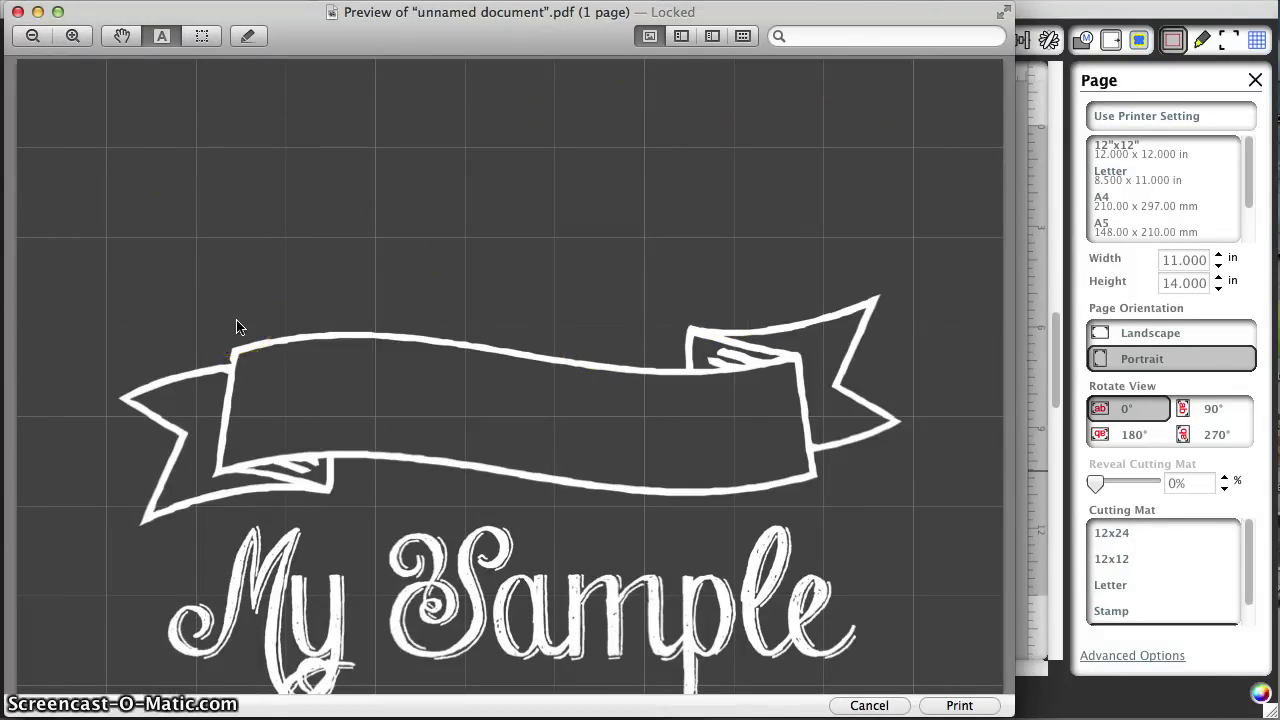
Switch to the chalkart window with Cmd+` and Zoom to Fit with Cmd+9
{"action": "scroll", "coordinate": [237, 325], "scroll_direction": "down", "scroll_amount": 10}
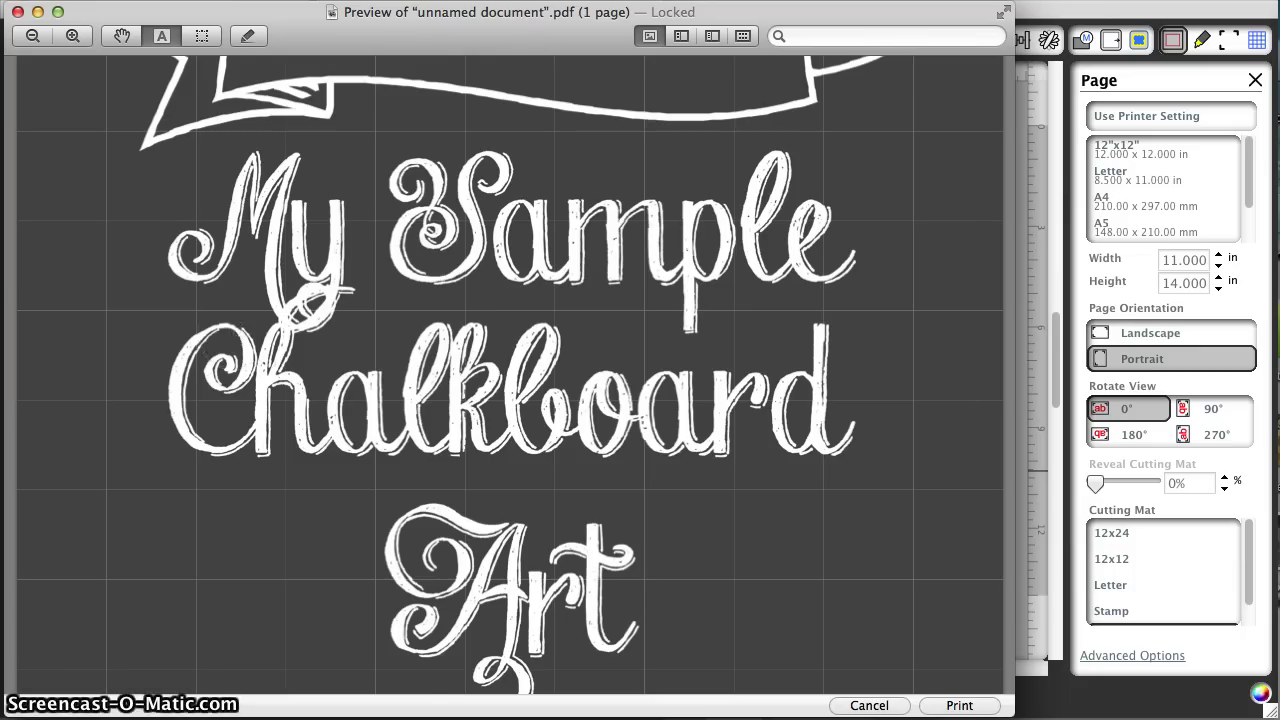
{"action": "key", "text": "super+grave"}
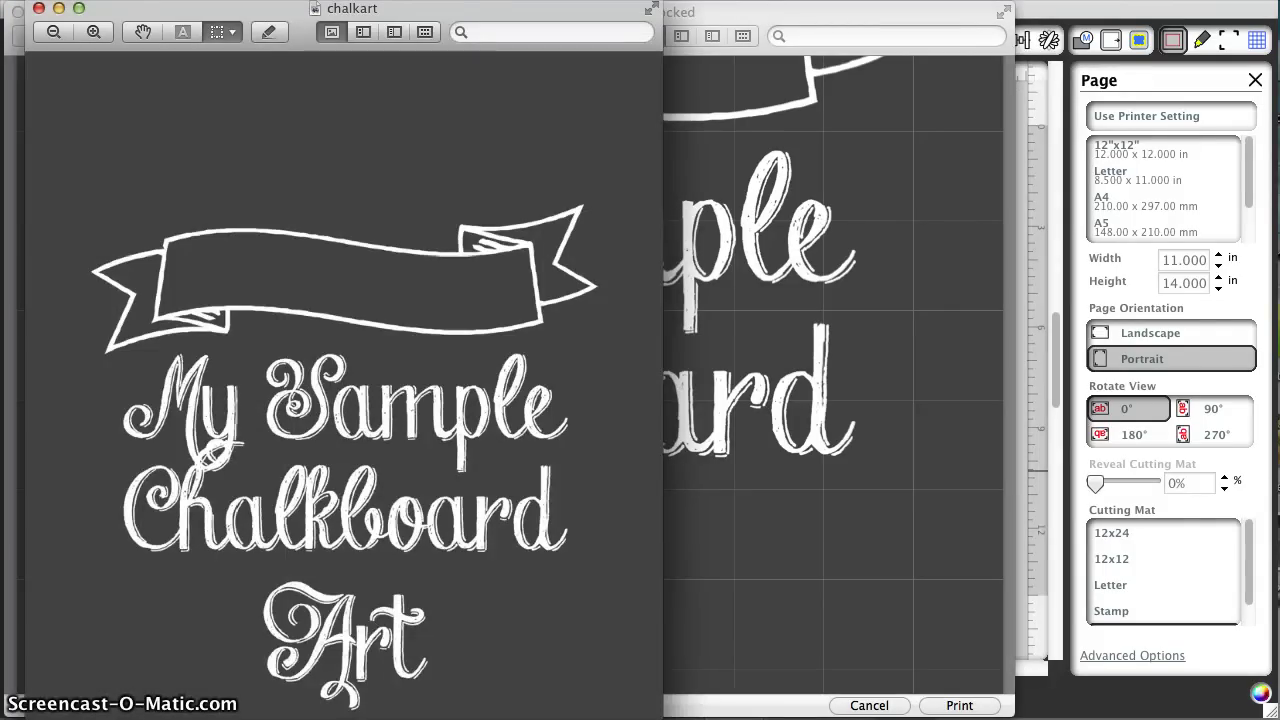
{"action": "key", "text": "super+9"}
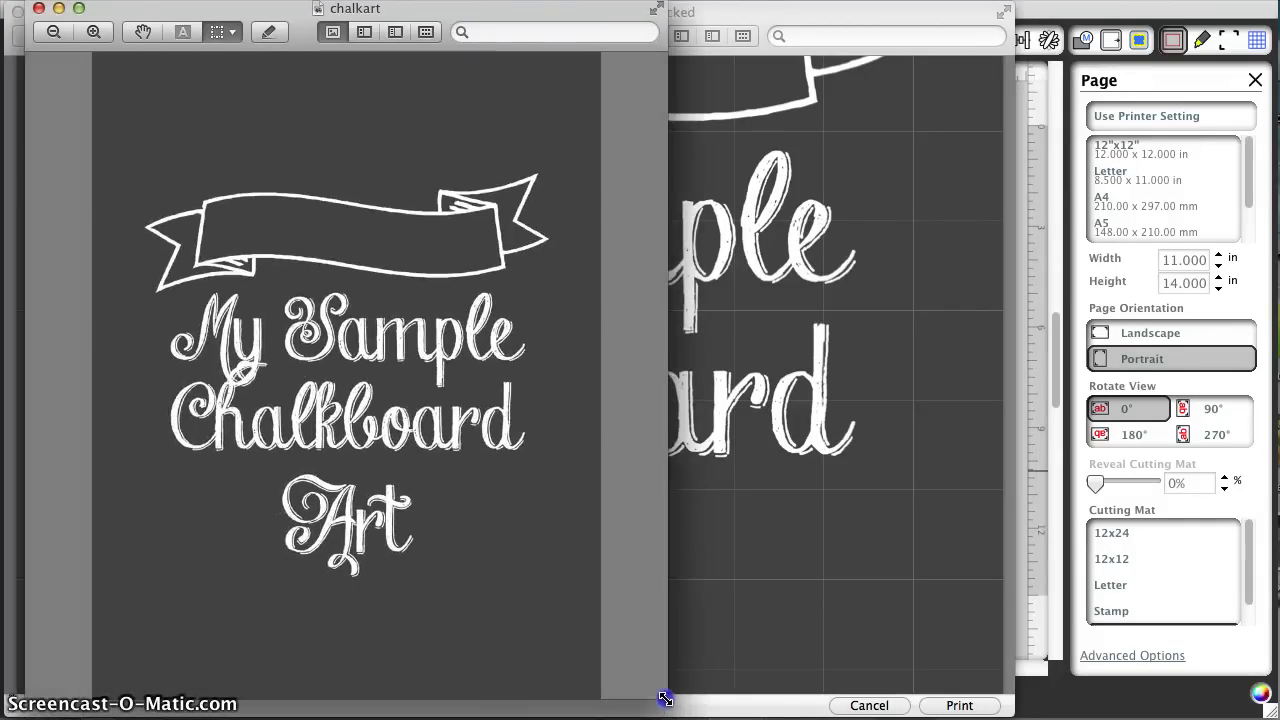
{"action": "left_click", "coordinate": [465, 541]}
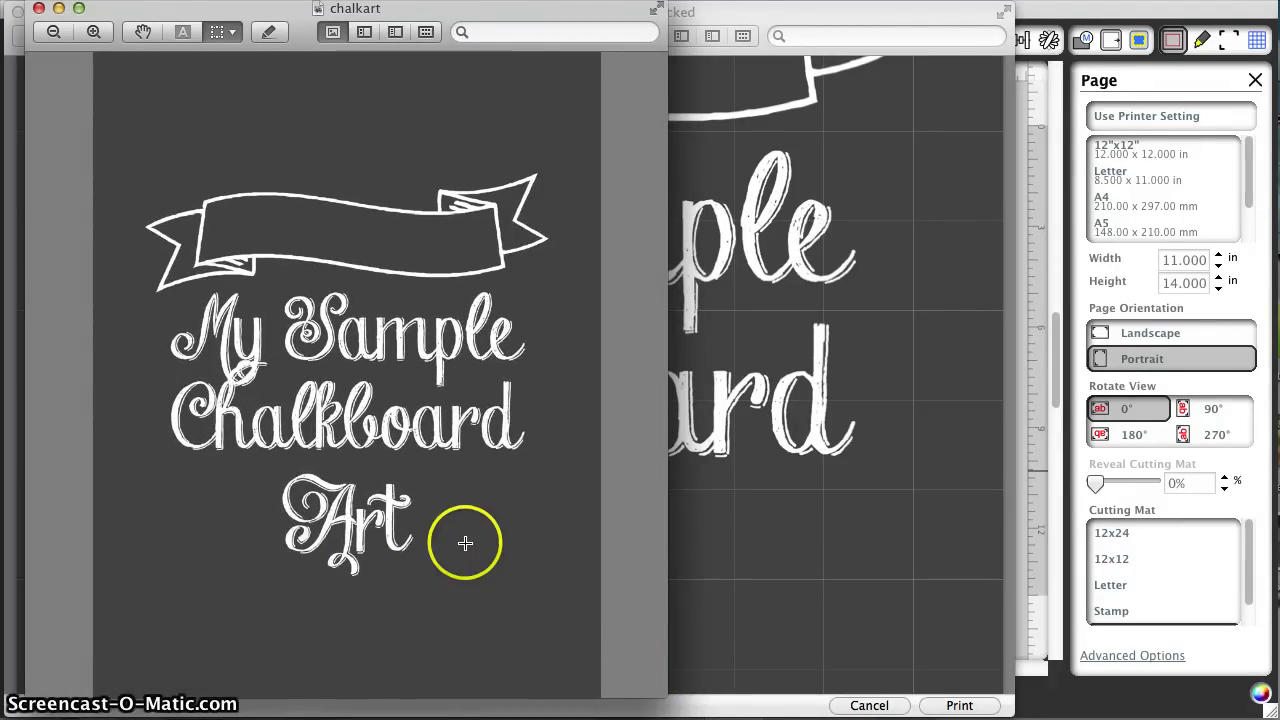